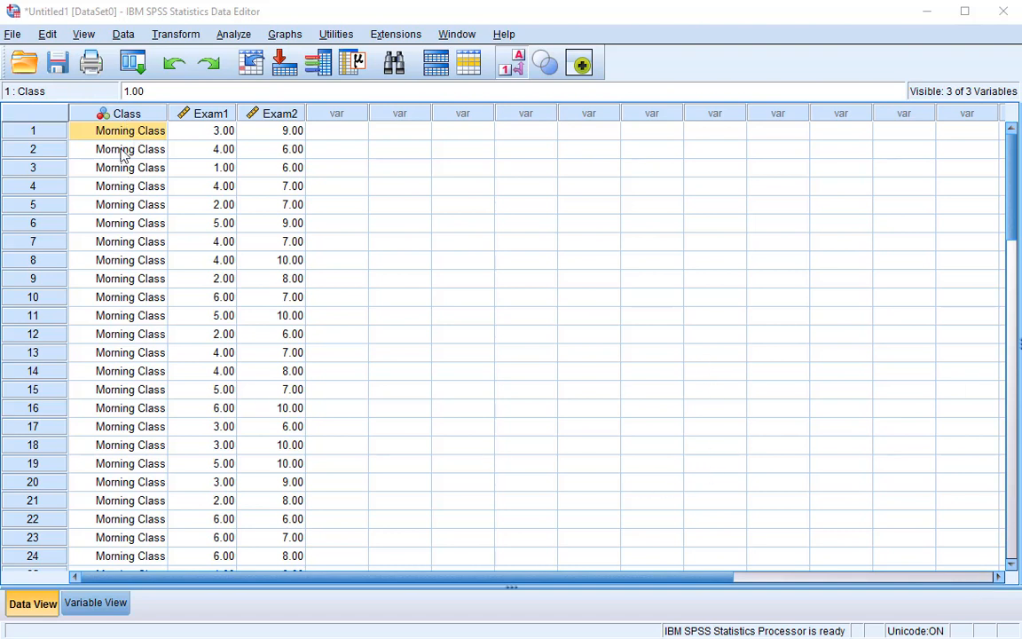
Examine the Class, Exam1 and Exam2 data for the Morning Class and Afternoon Class records down to the last row
scroll(148, 404, "down", 5)
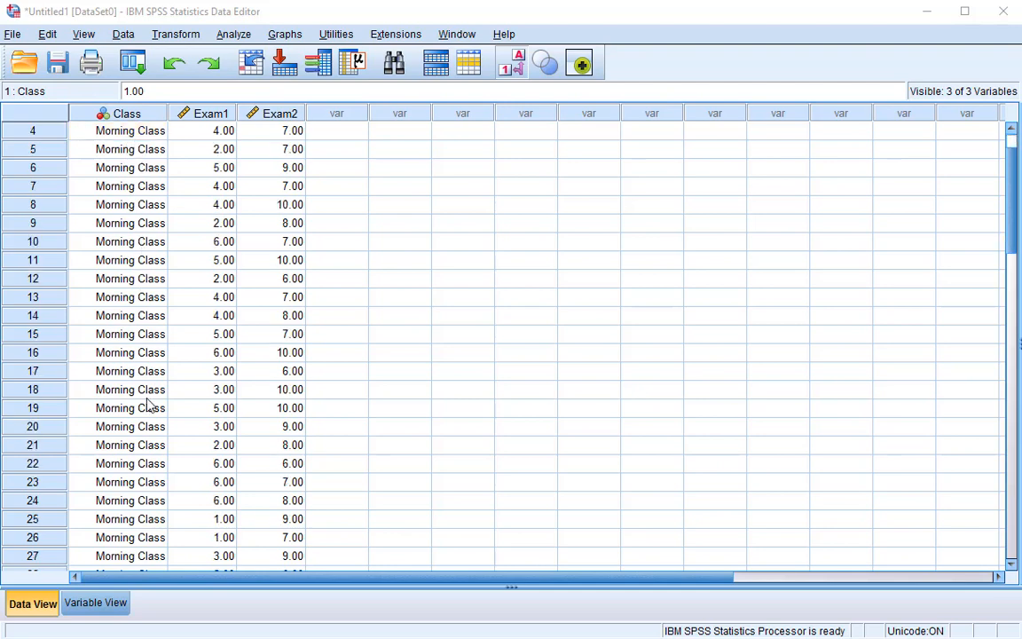
scroll(144, 396, "down", 8)
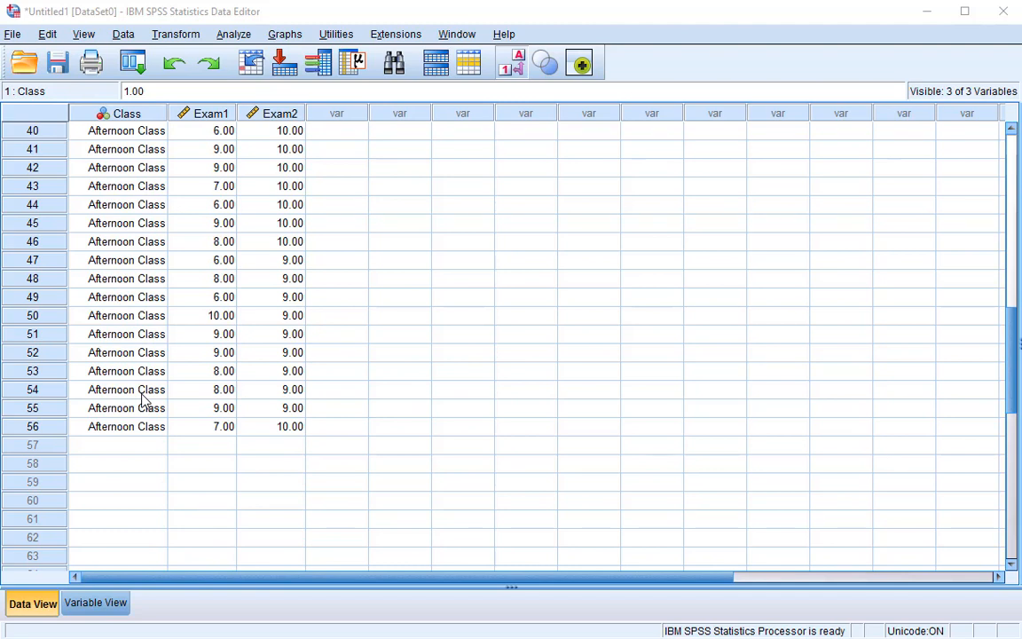
scroll(144, 400, "up", 6)
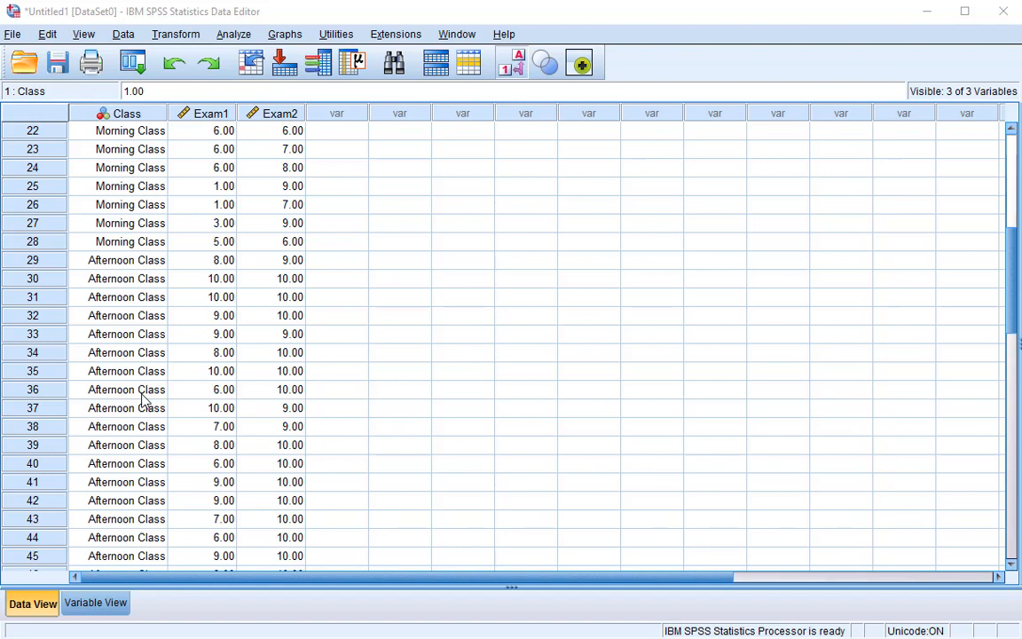
scroll(257, 400, "up", 7)
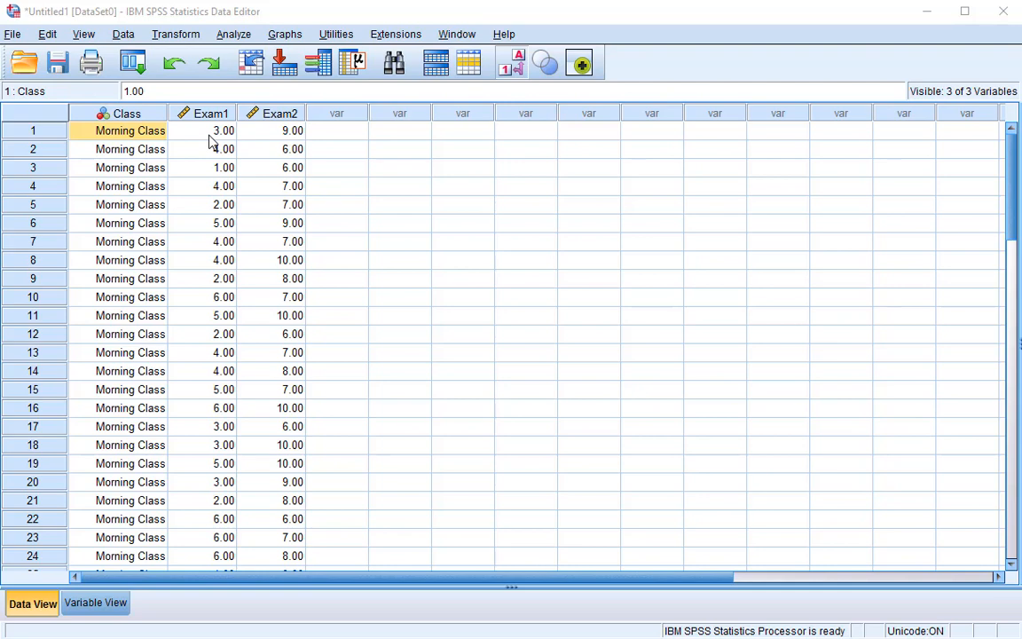
scroll(213, 222, "down", 7)
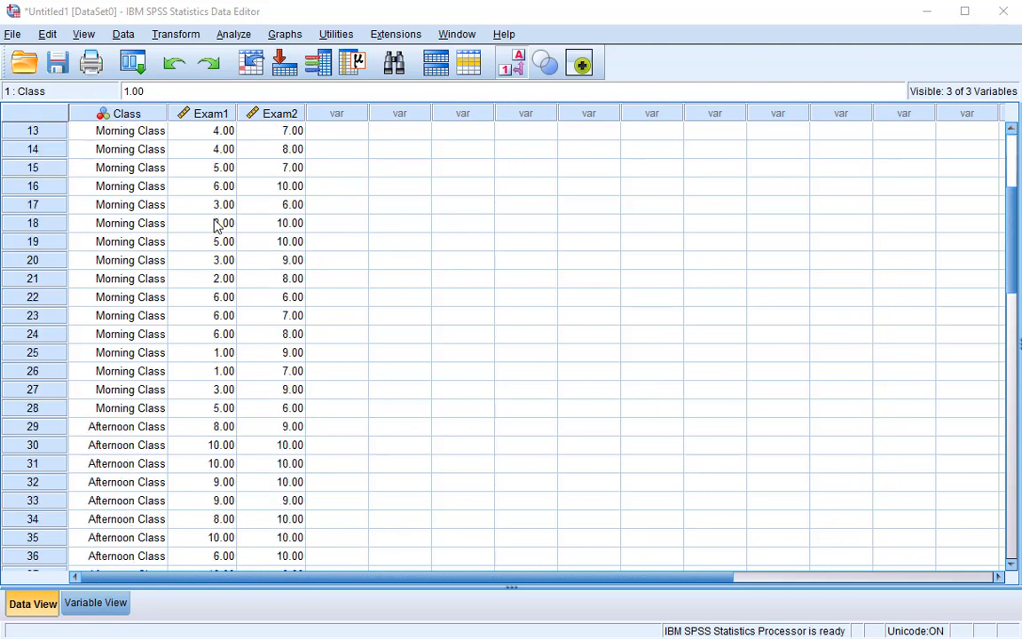
scroll(216, 227, "down", 6)
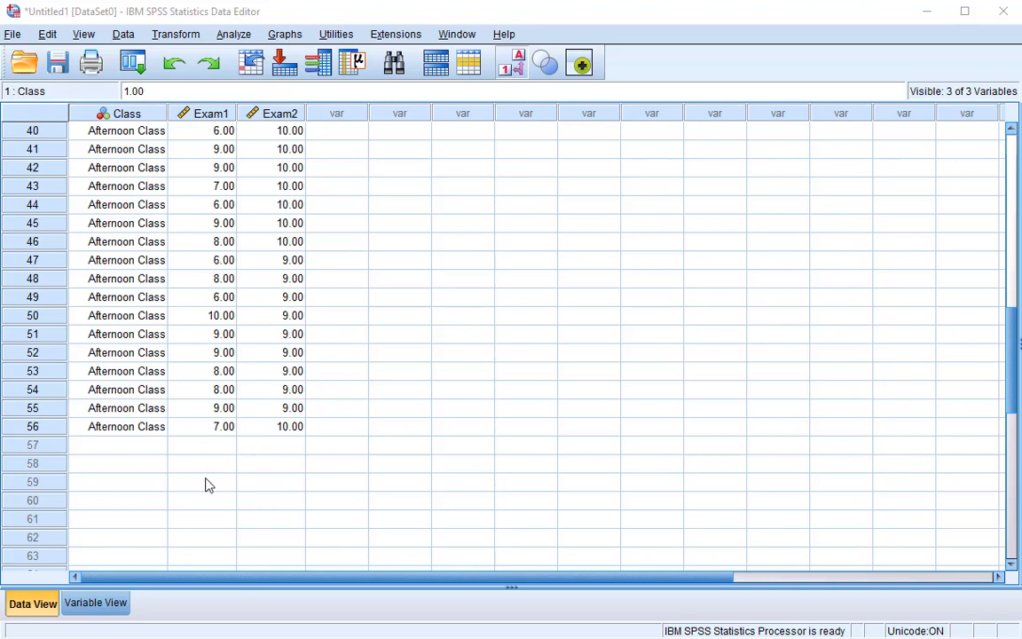
Widen the Values column in the variable definitions and review the value labels assigned to the Class variable
left_click(113, 608)
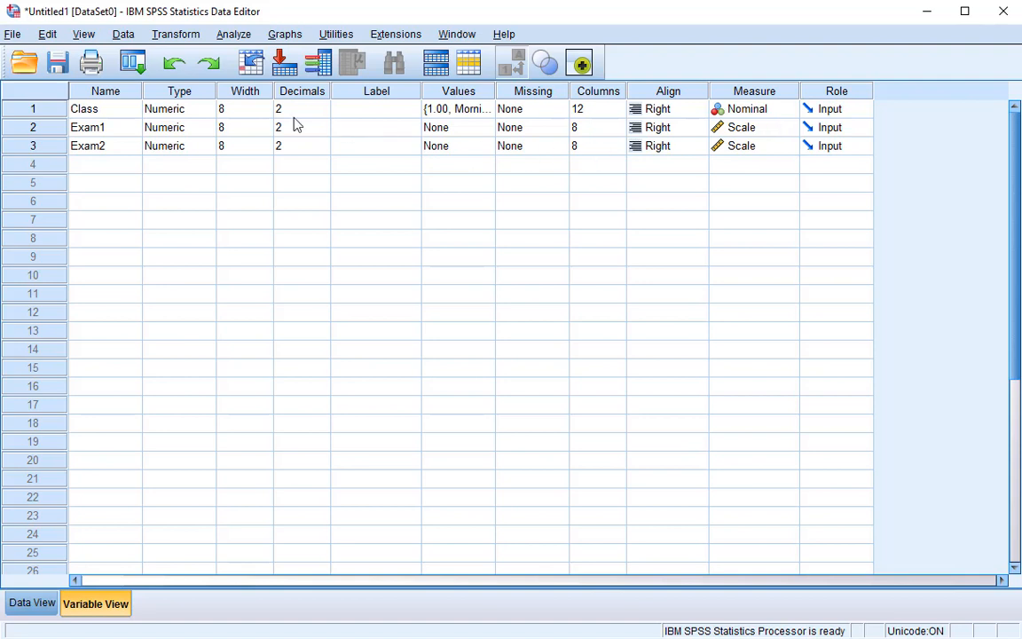
left_click_drag(497, 91, 565, 93)
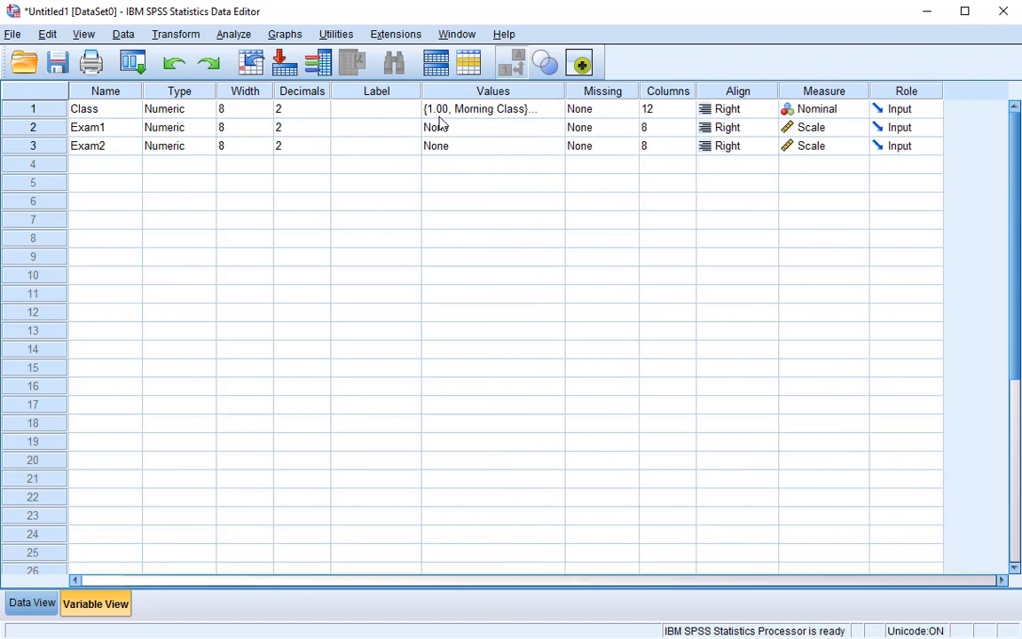
left_click(483, 109)
left_click(555, 108)
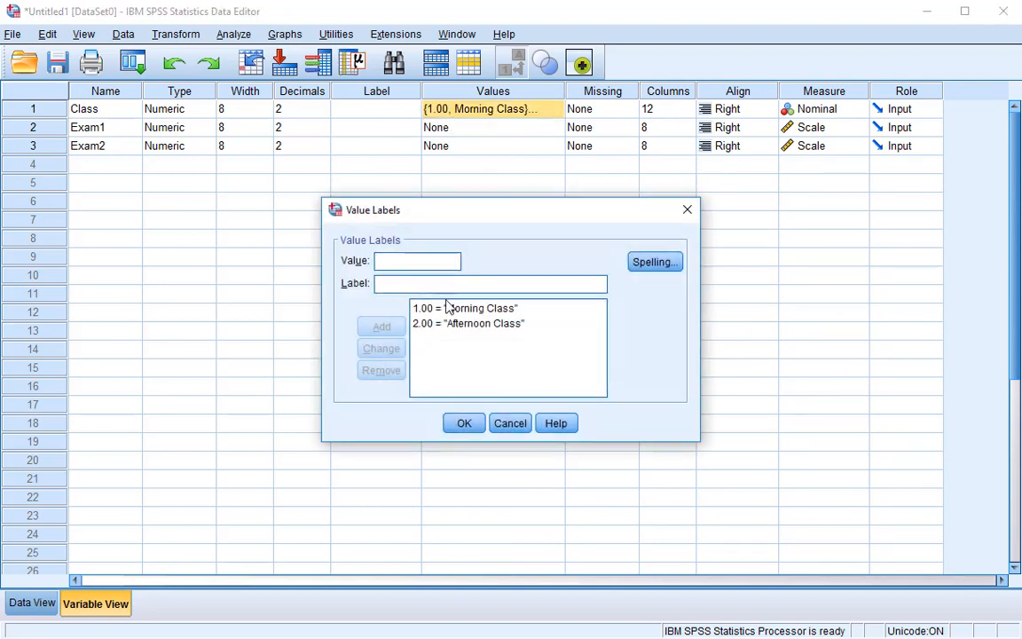
left_click(513, 326)
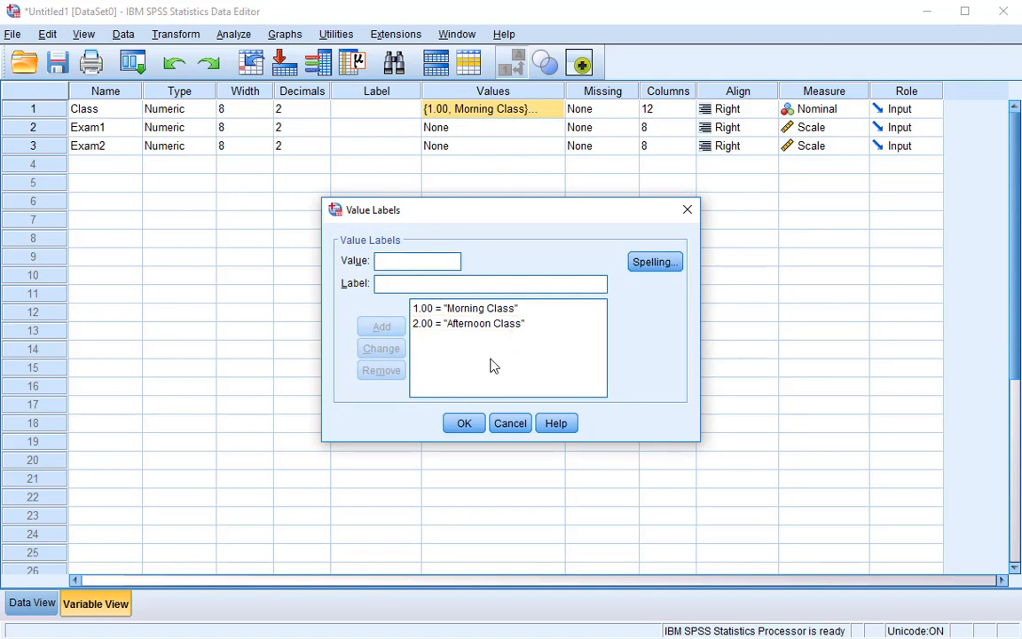
left_click(463, 423)
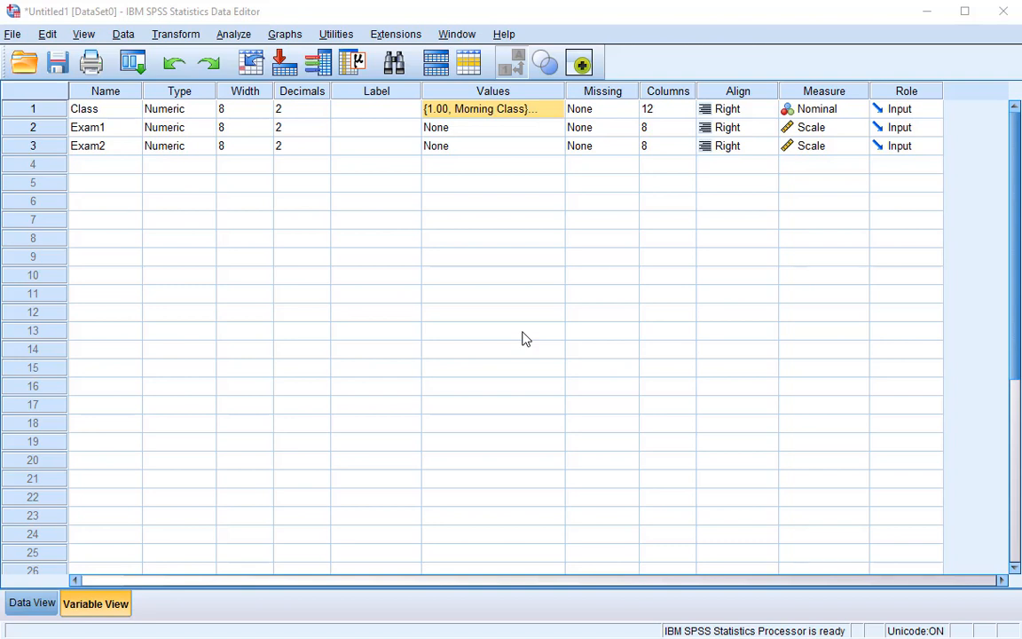
Return to the data and set up a One-Sample T Test with Exam1 as test variable and a test value of 7
left_click(30, 605)
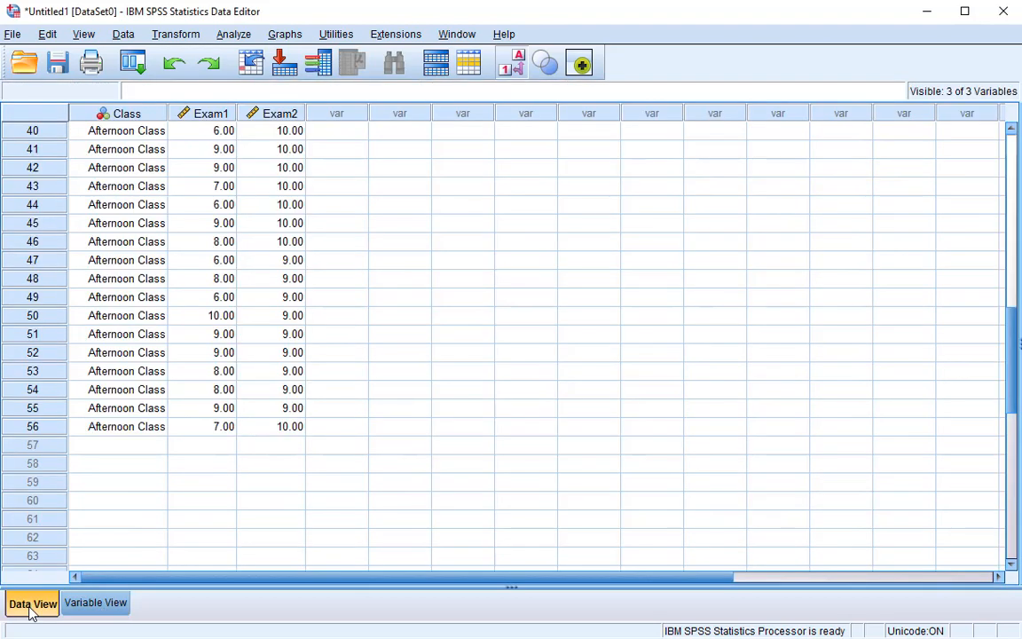
scroll(286, 408, "up", 13)
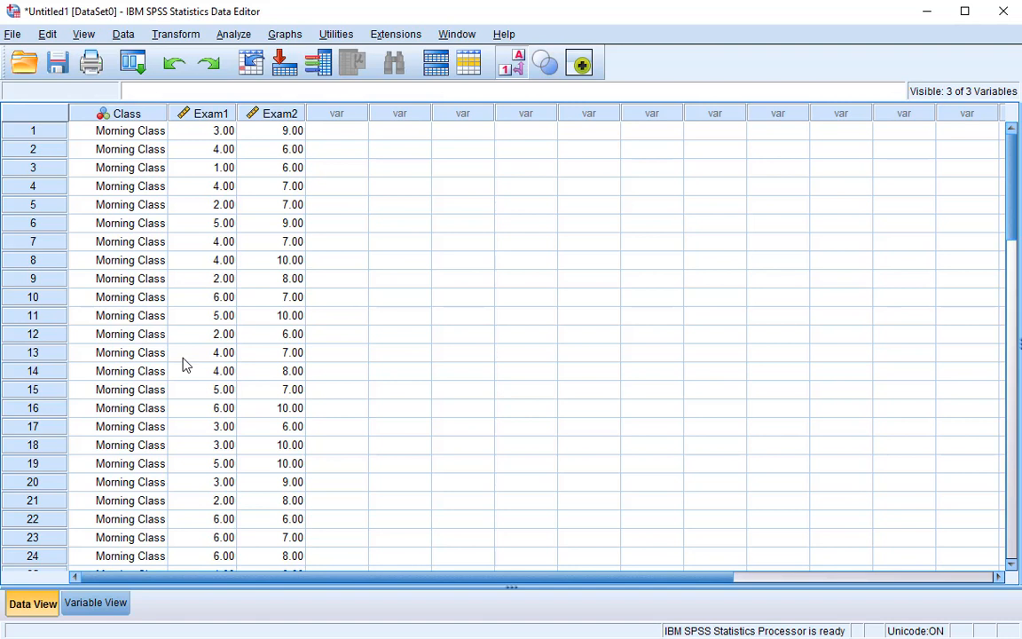
left_click(231, 36)
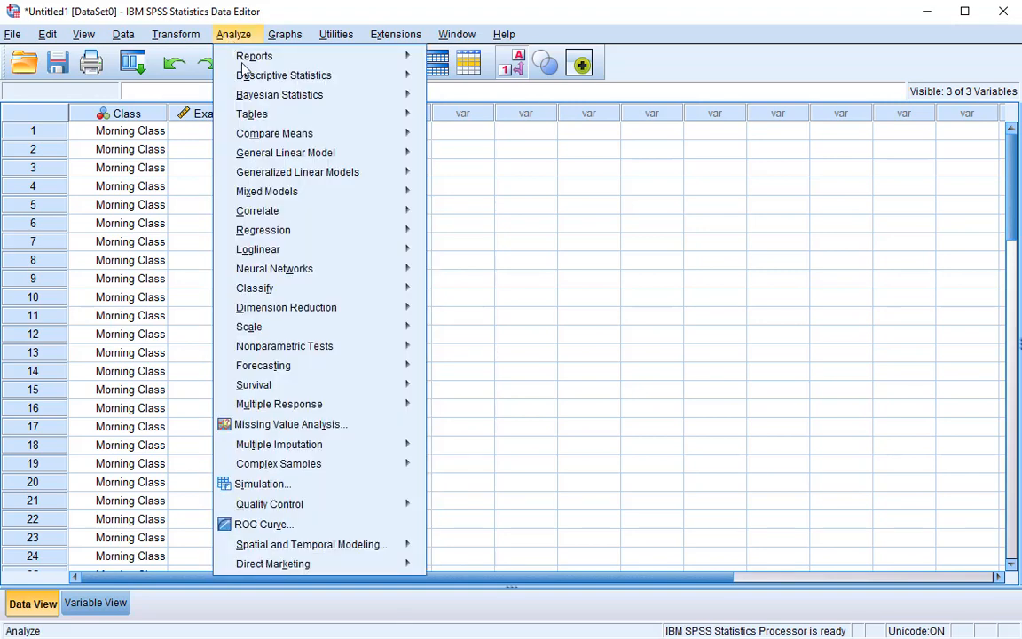
mouse_move(285, 135)
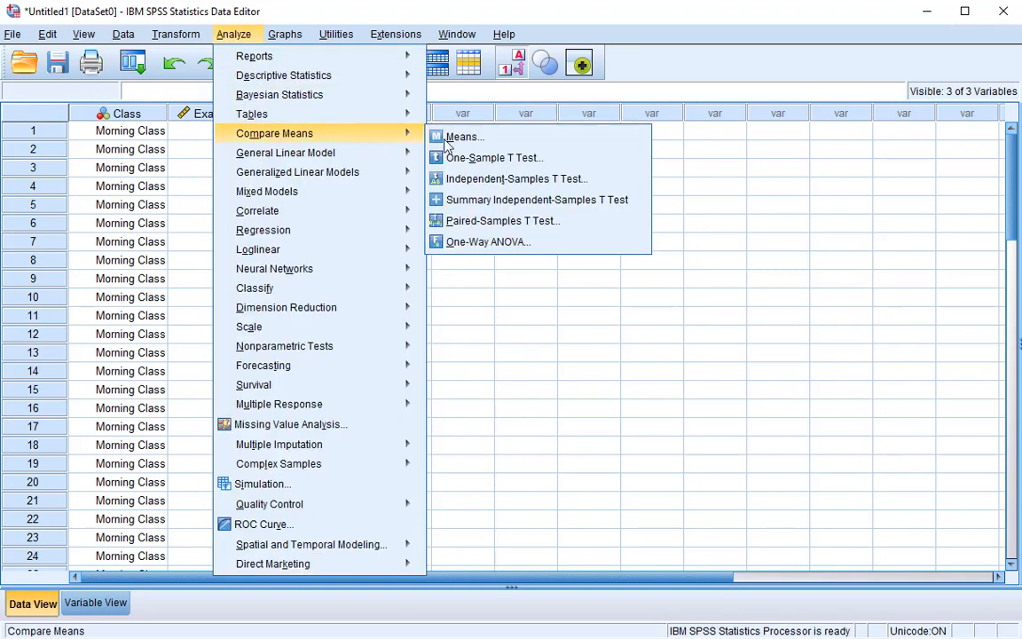
left_click(561, 166)
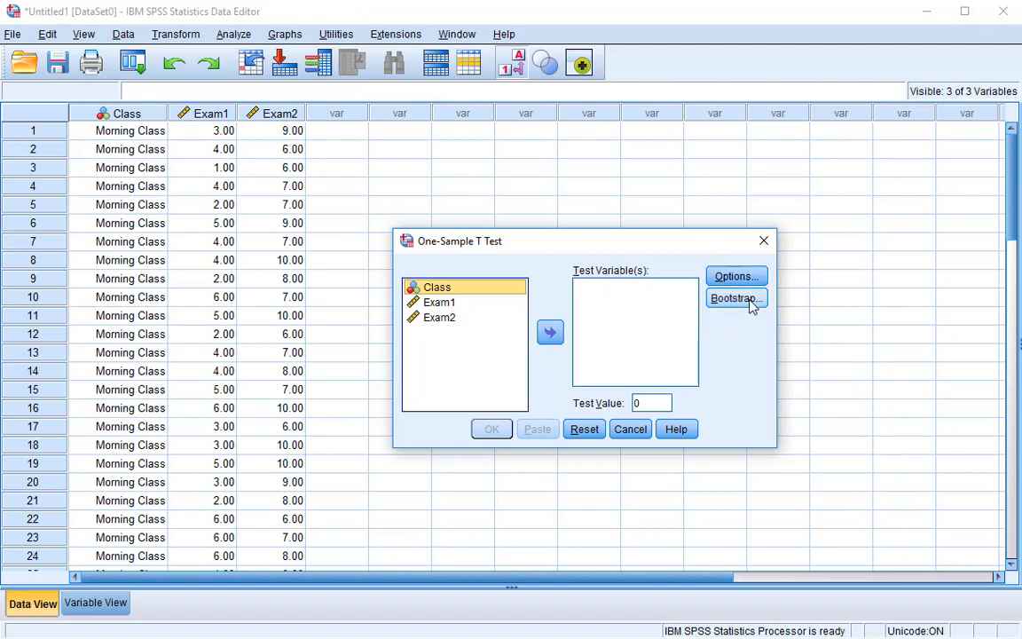
left_click(448, 303)
left_click(549, 335)
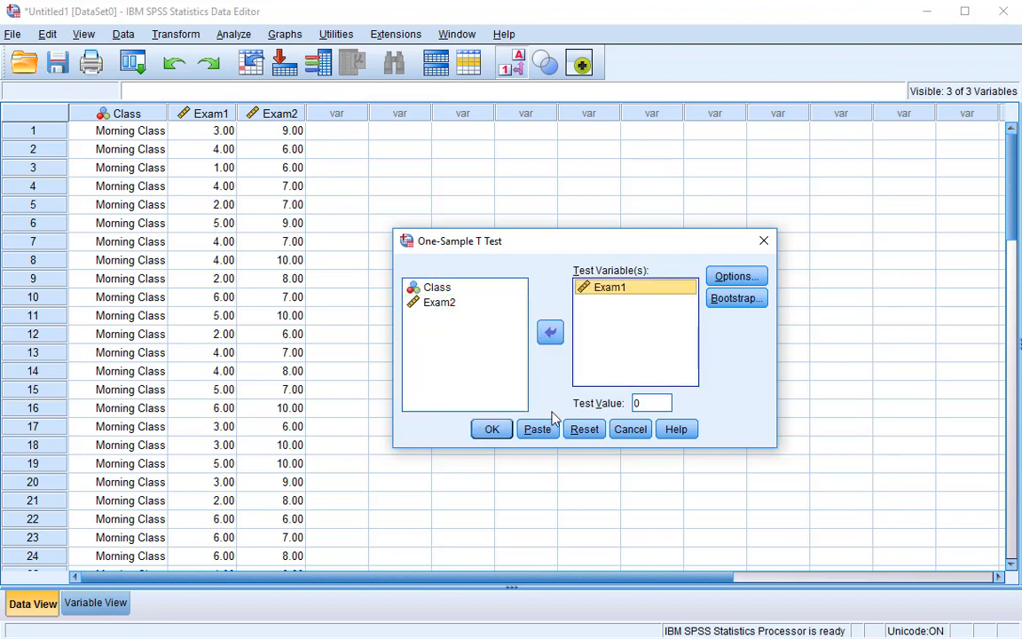
double_click(651, 403)
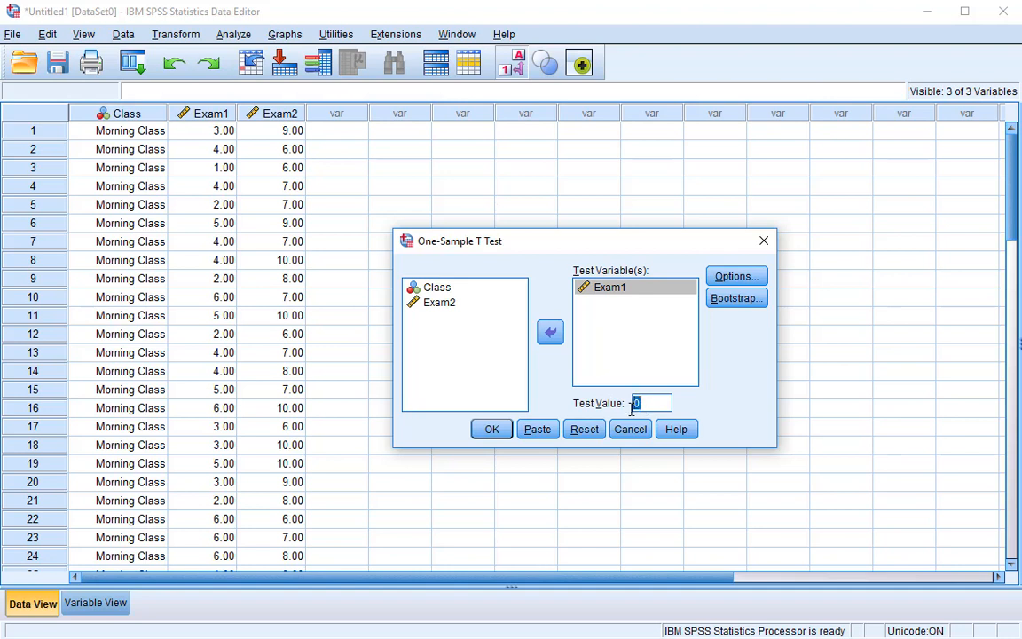
type("7")
Run the One-Sample T Test with a 95% confidence interval, excluding cases analysis by analysis, and inspect the One-Sample Test table
left_click(735, 276)
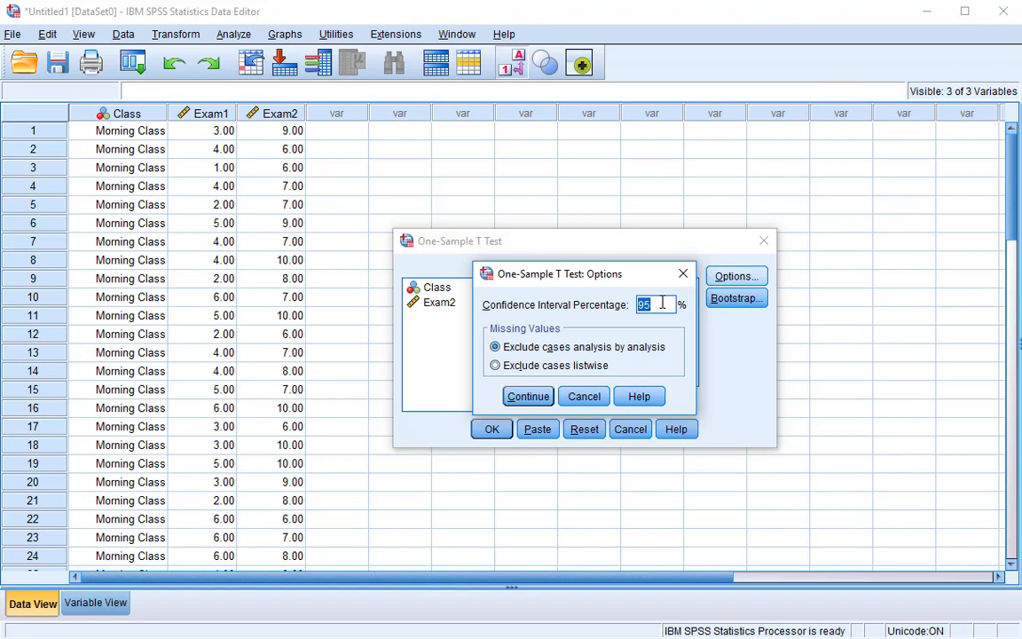
left_click(524, 394)
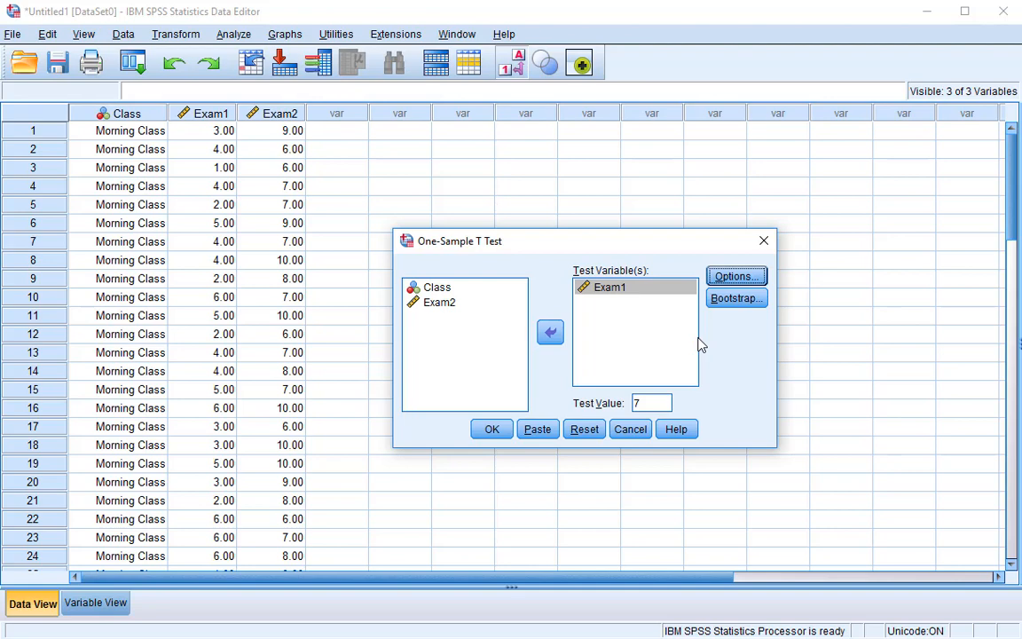
left_click(737, 279)
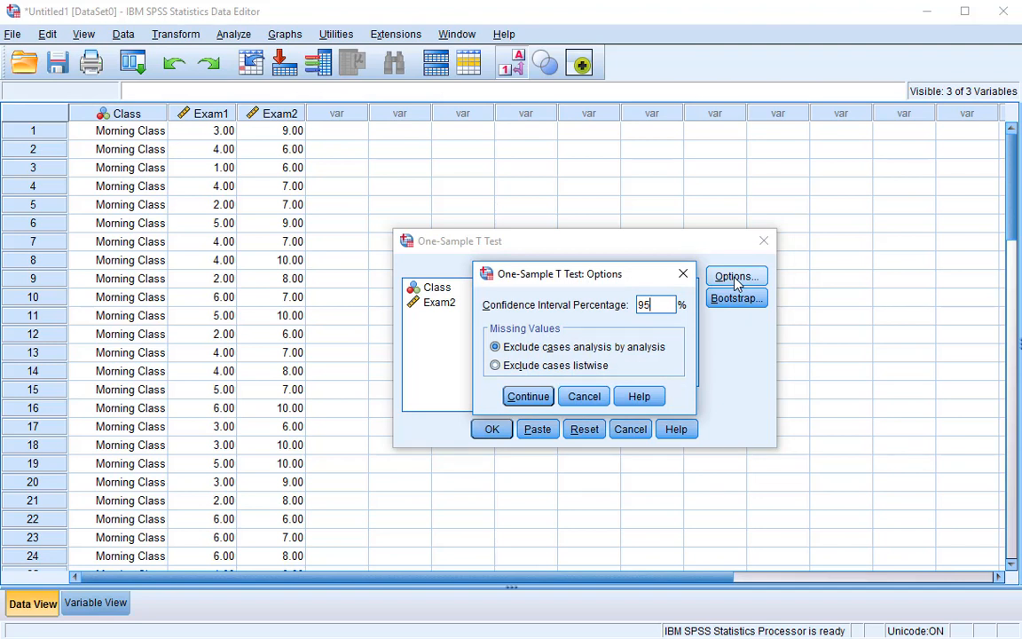
left_click(522, 396)
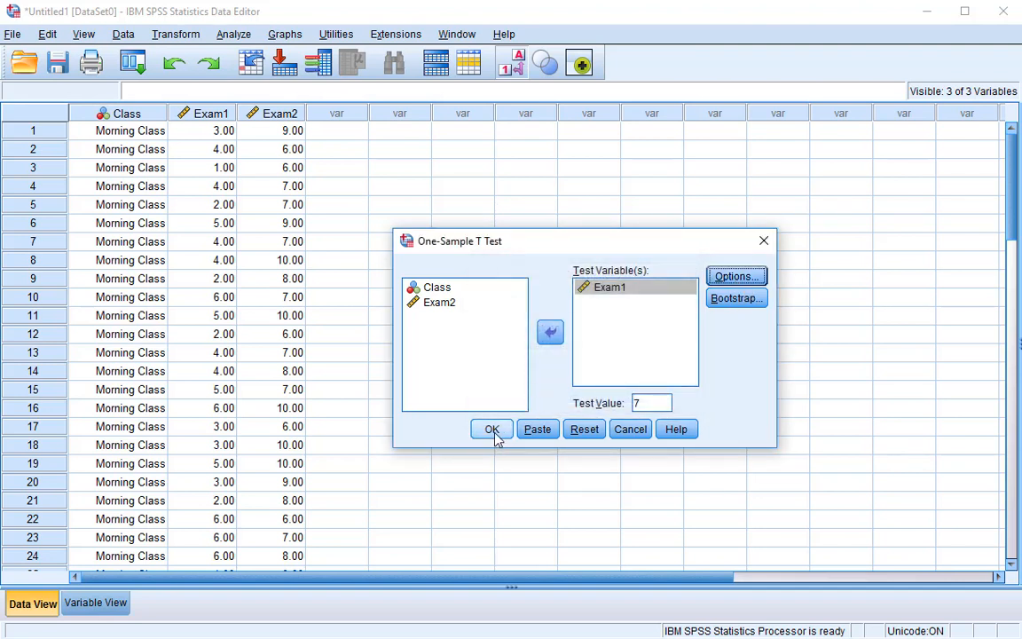
left_click(492, 431)
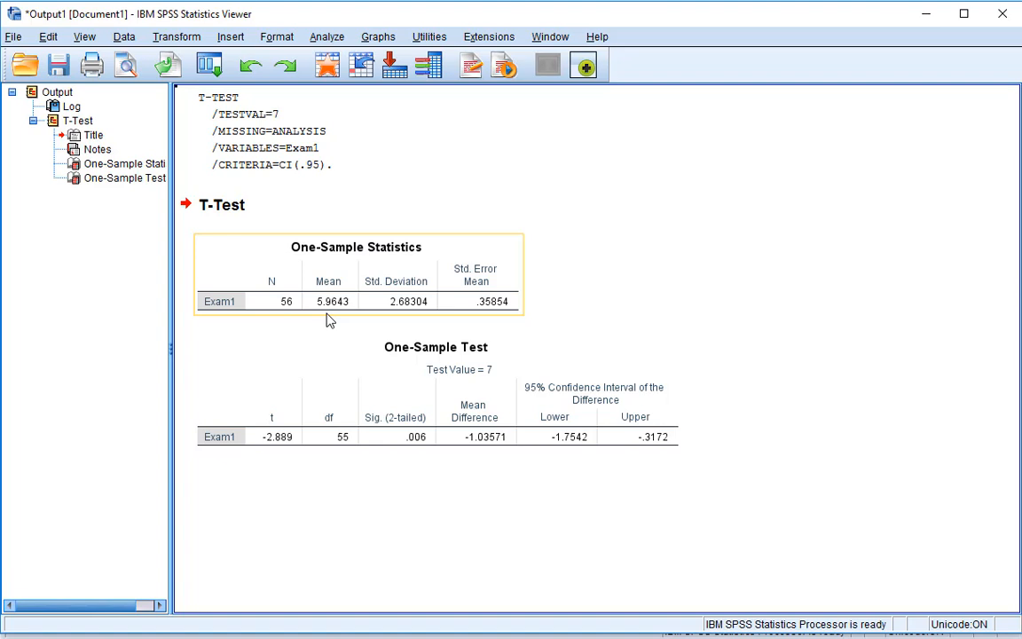
left_click(344, 448)
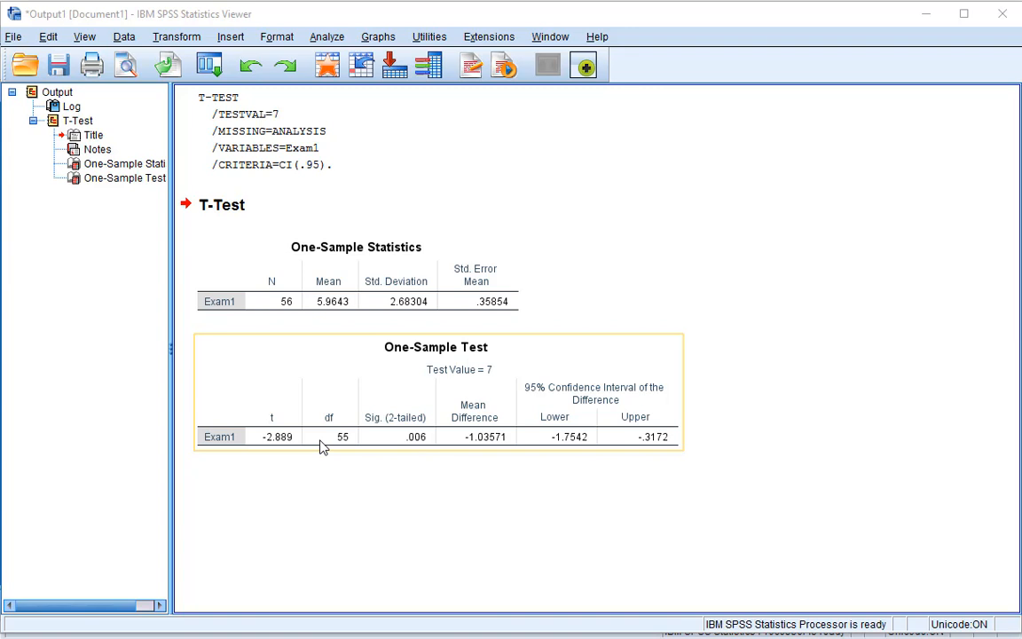
Go back to the dataset and compare the Exam1 scores of the Morning Class and Afternoon Class records
left_click(328, 70)
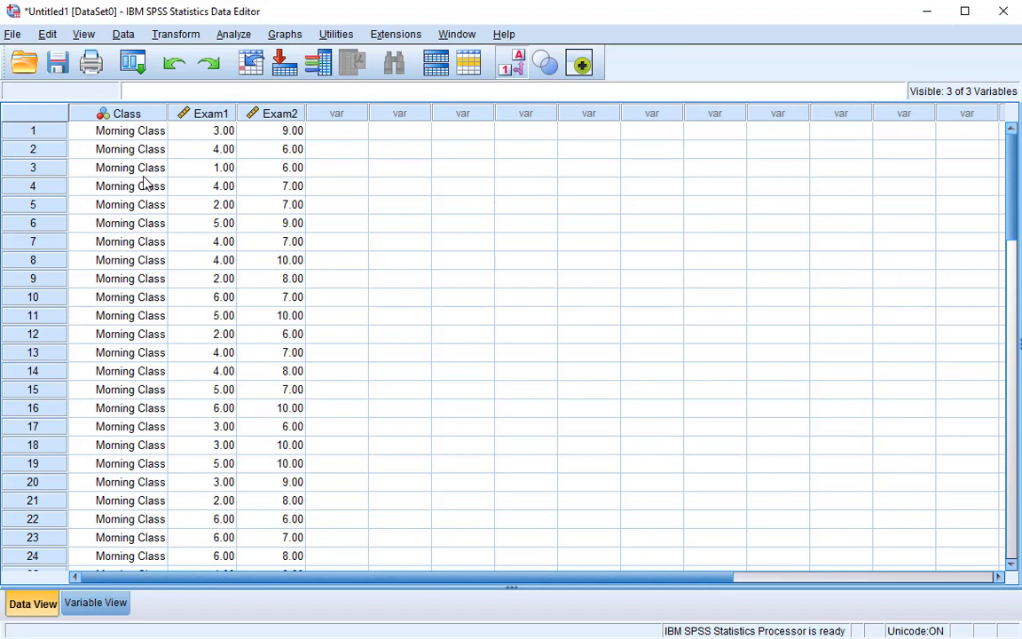
scroll(144, 186, "down", 8)
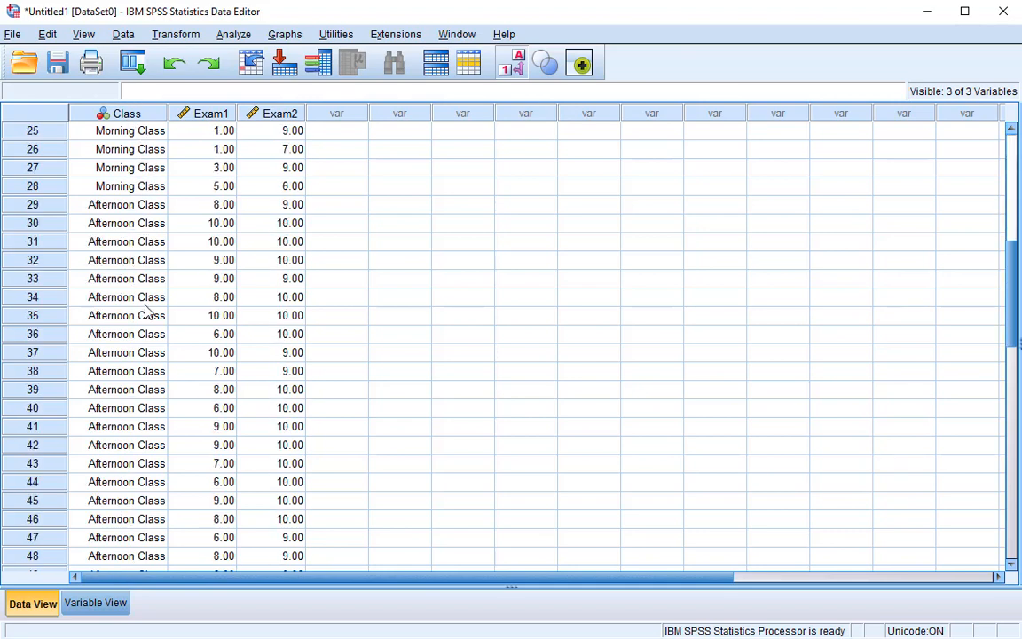
scroll(147, 310, "up", 7)
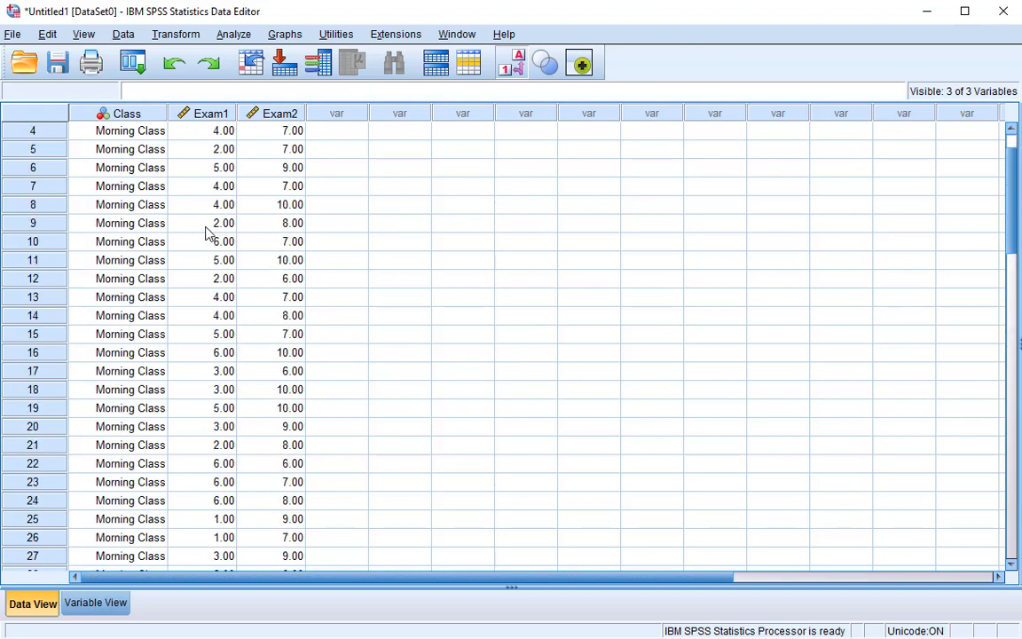
scroll(216, 187, "down", 2)
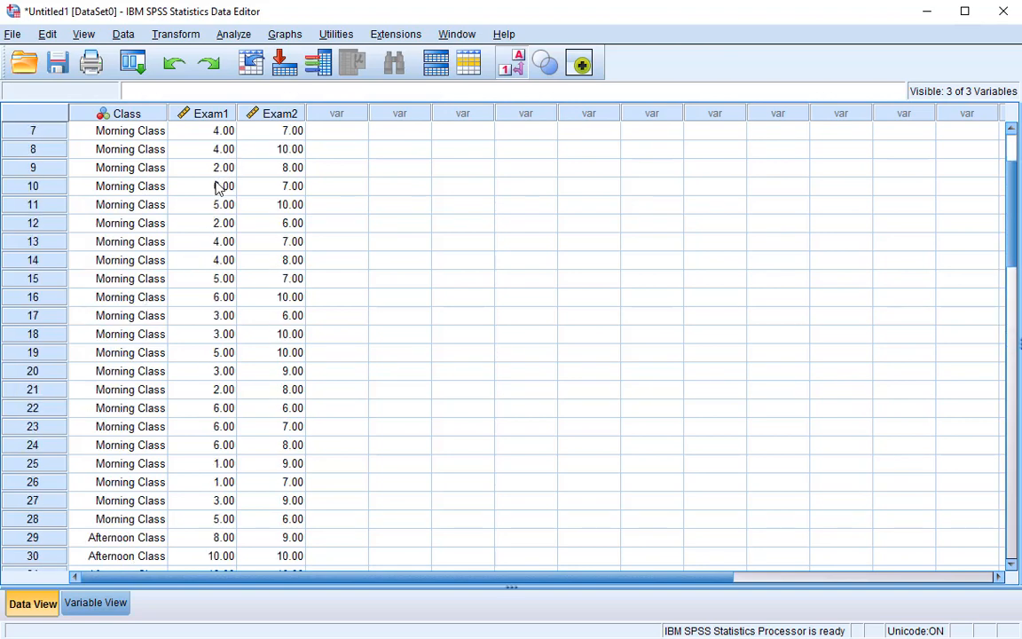
scroll(216, 195, "down", 3)
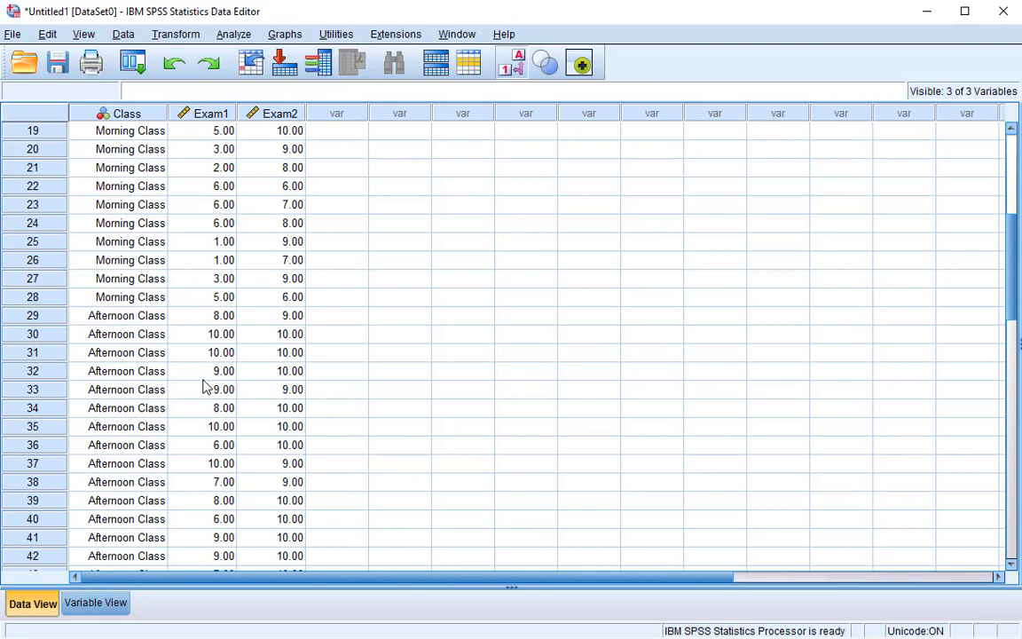
scroll(203, 389, "down", 6)
scroll(204, 389, "up", 10)
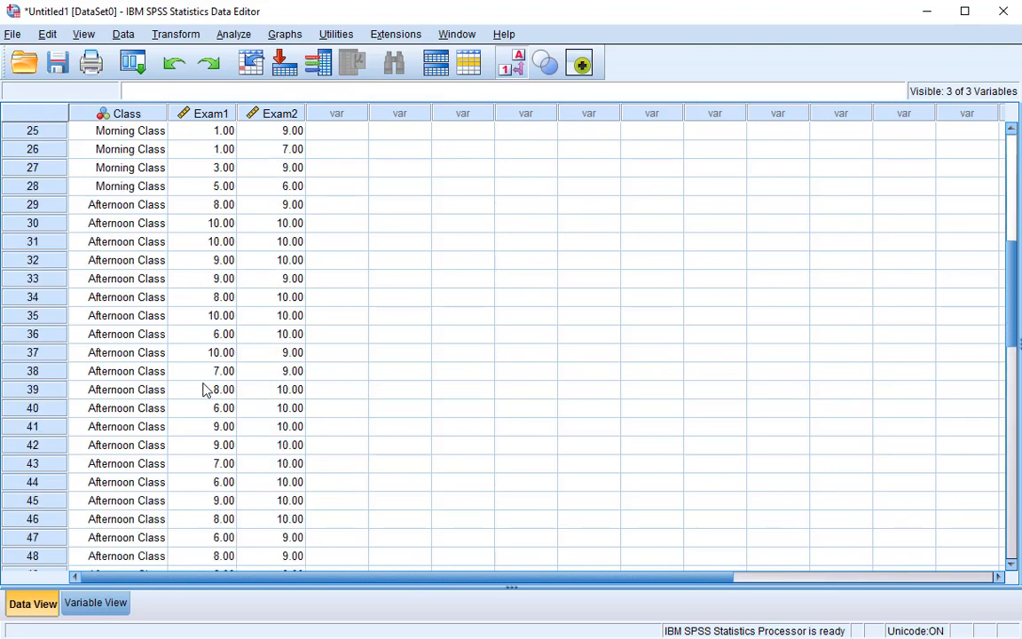
scroll(203, 390, "up", 2)
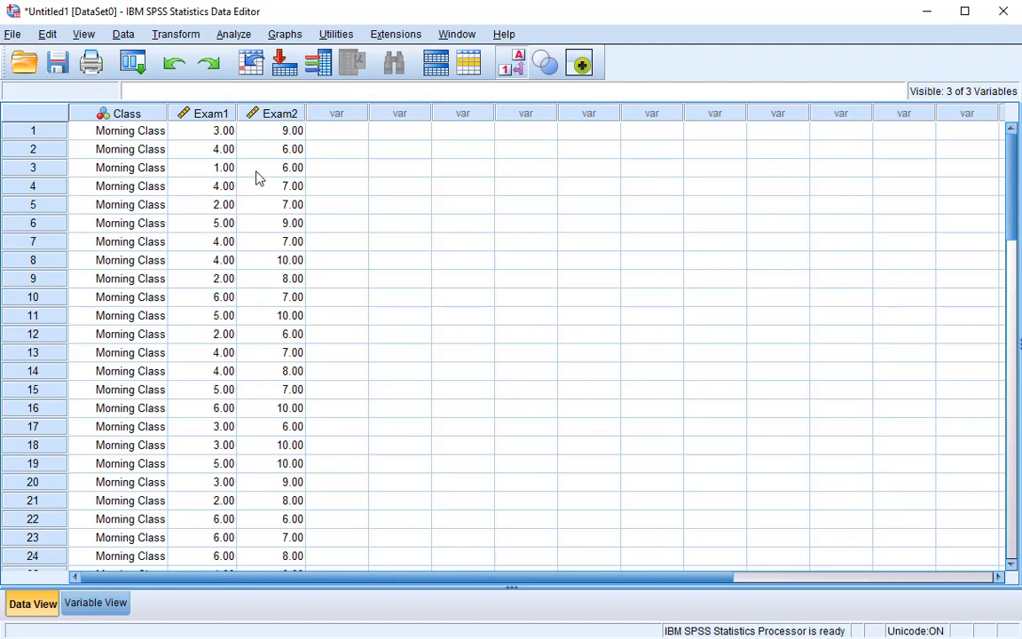
Start an Independent-Samples T Test with a 95% confidence interval, excluding cases analysis by analysis
left_click(241, 36)
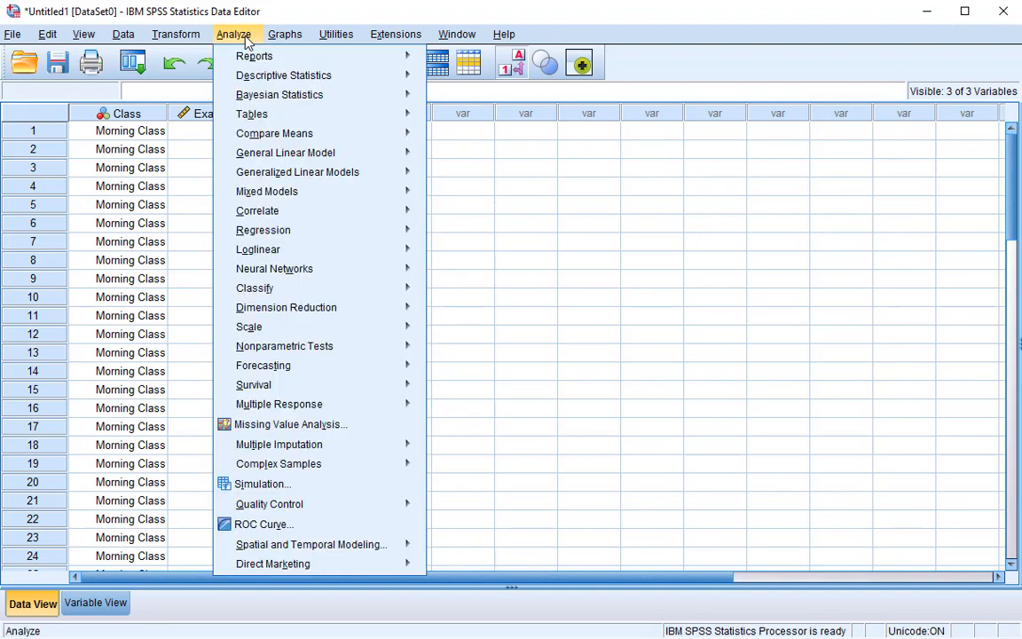
mouse_move(273, 143)
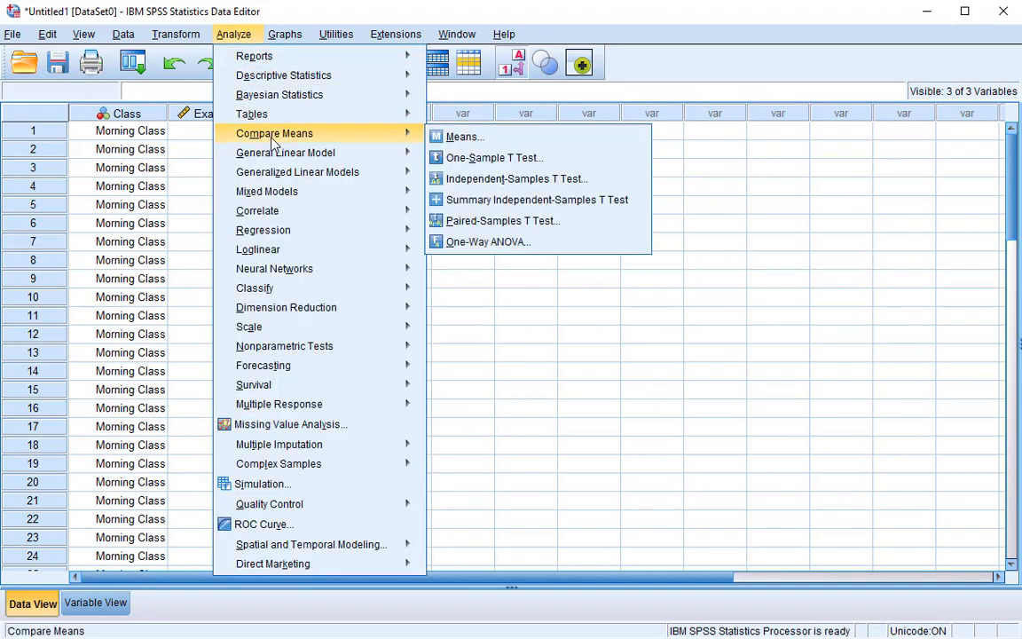
left_click(618, 189)
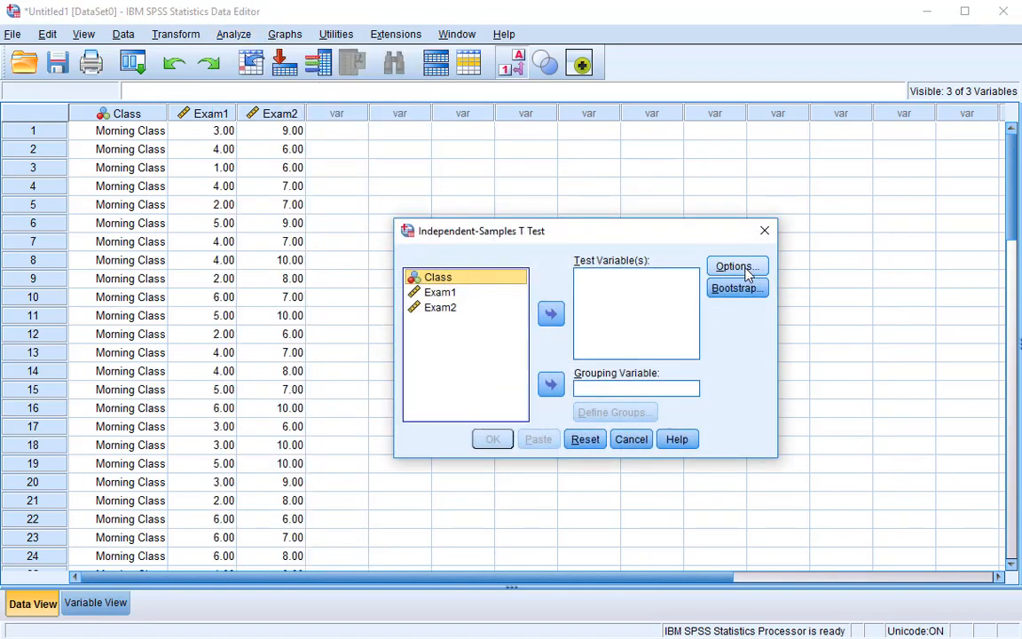
left_click(734, 266)
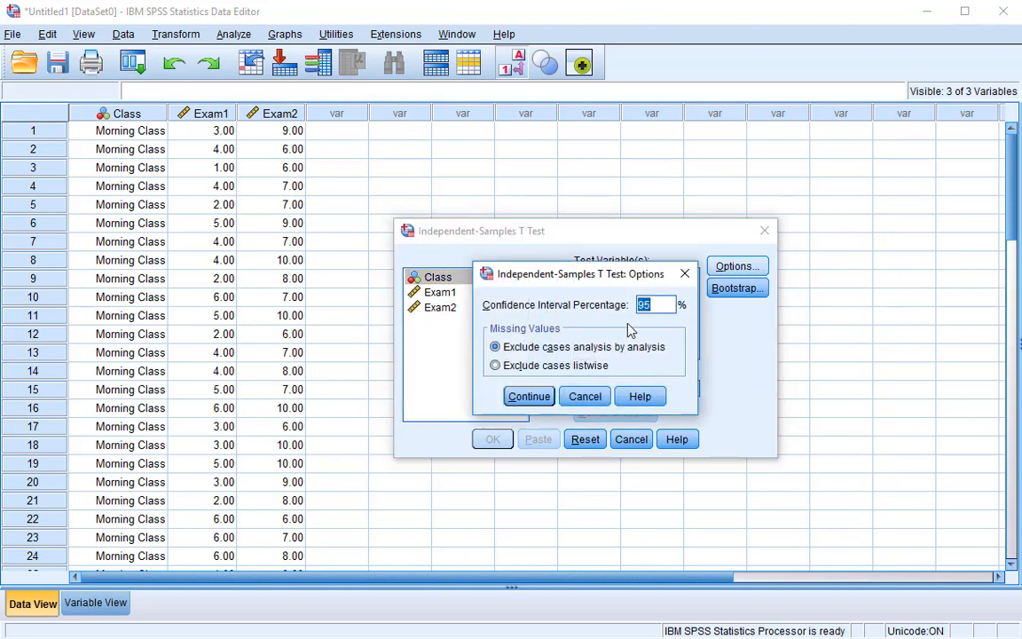
left_click(536, 399)
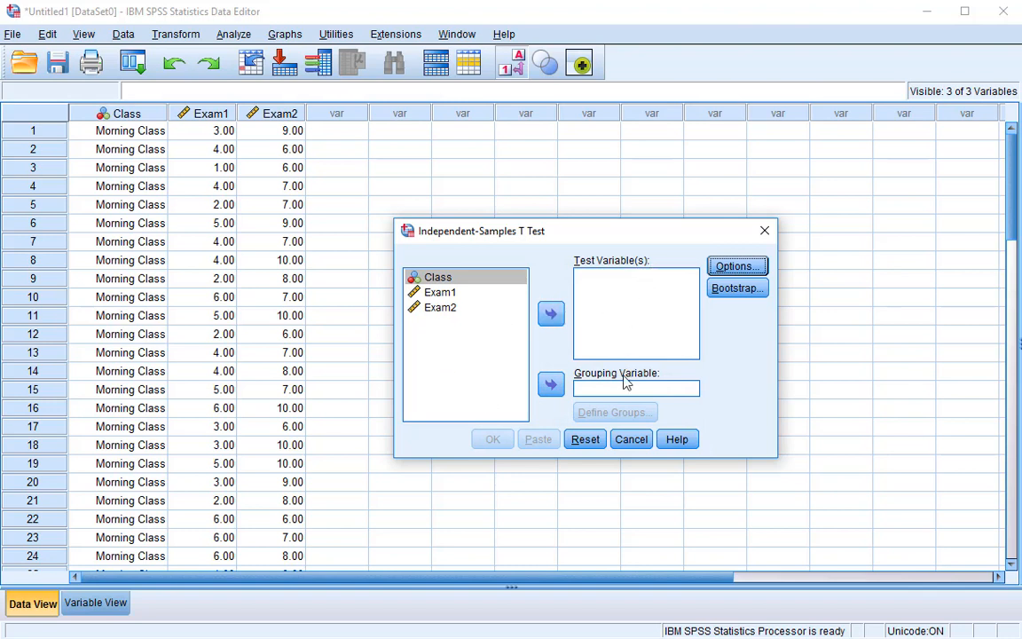
Assign Class as the grouping variable and define Group 1 as value 1 and Group 2 as value 2
left_click(448, 279)
left_click(551, 387)
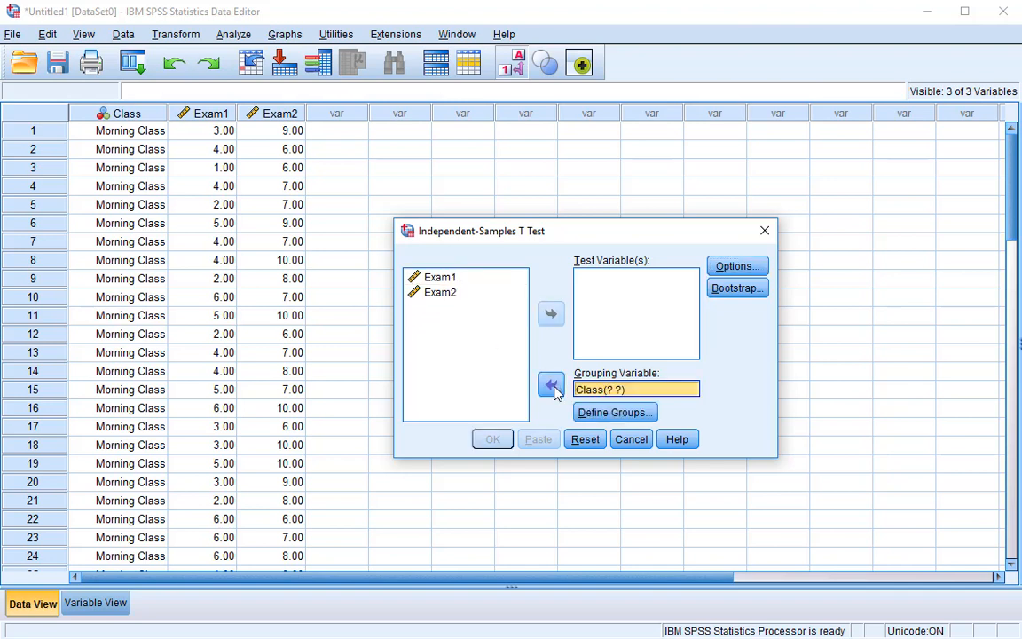
left_click(614, 413)
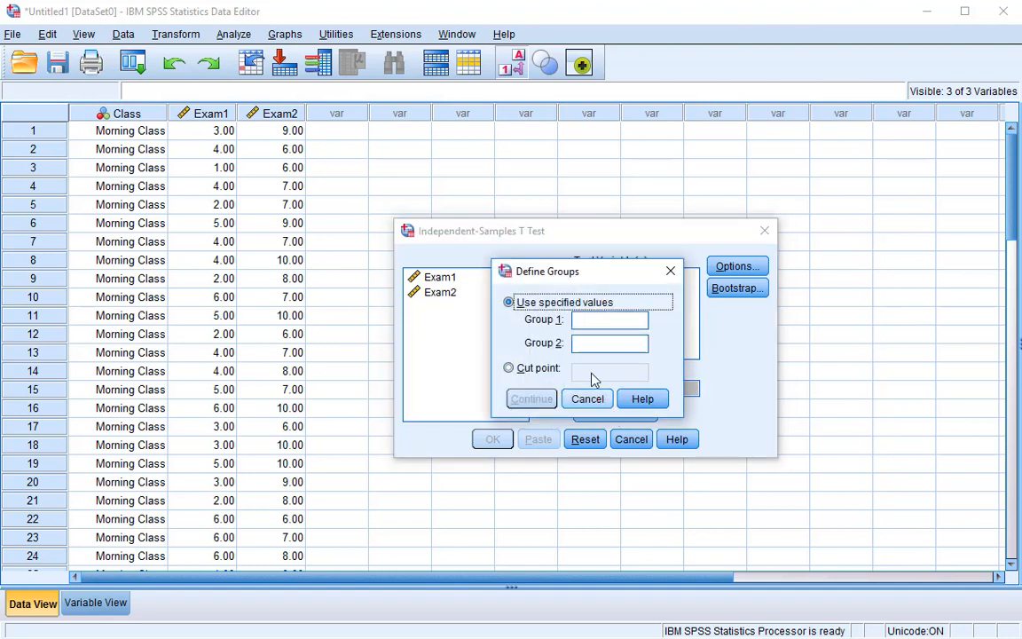
left_click(592, 321)
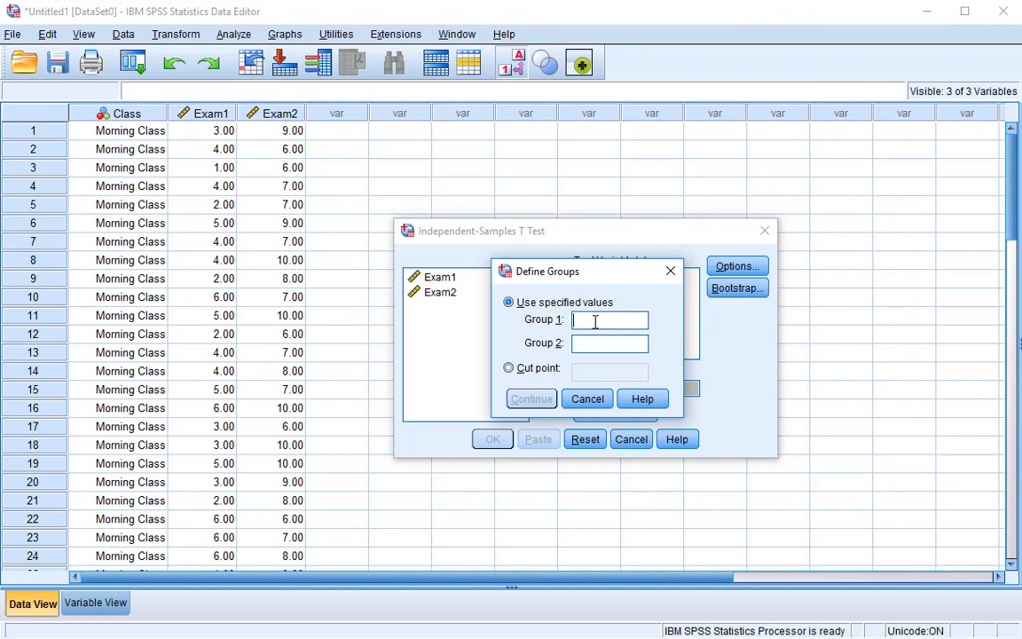
type("1")
left_click(593, 341)
type("2")
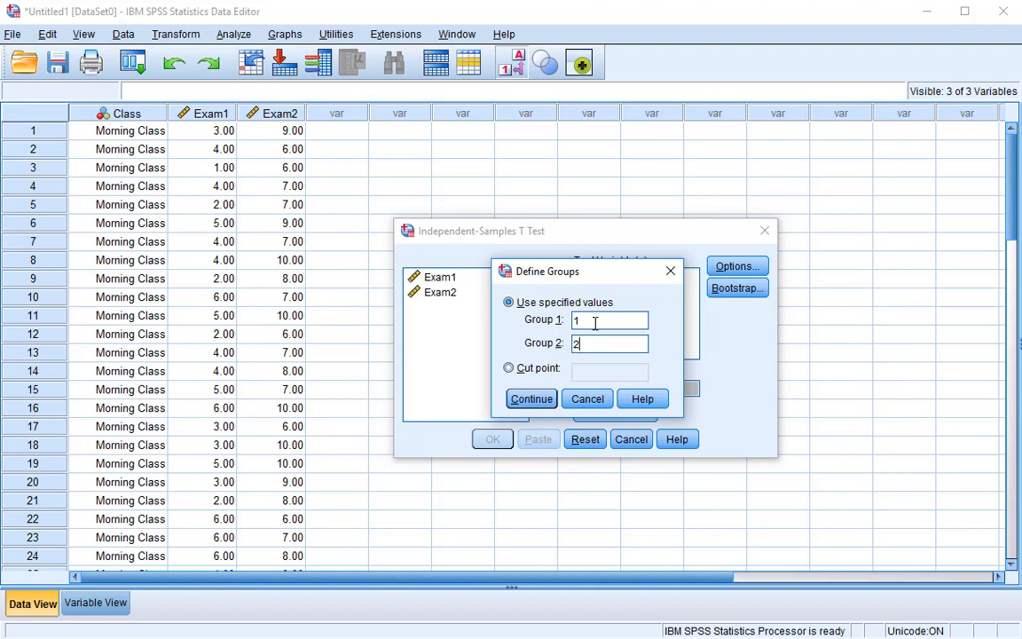
left_click(532, 399)
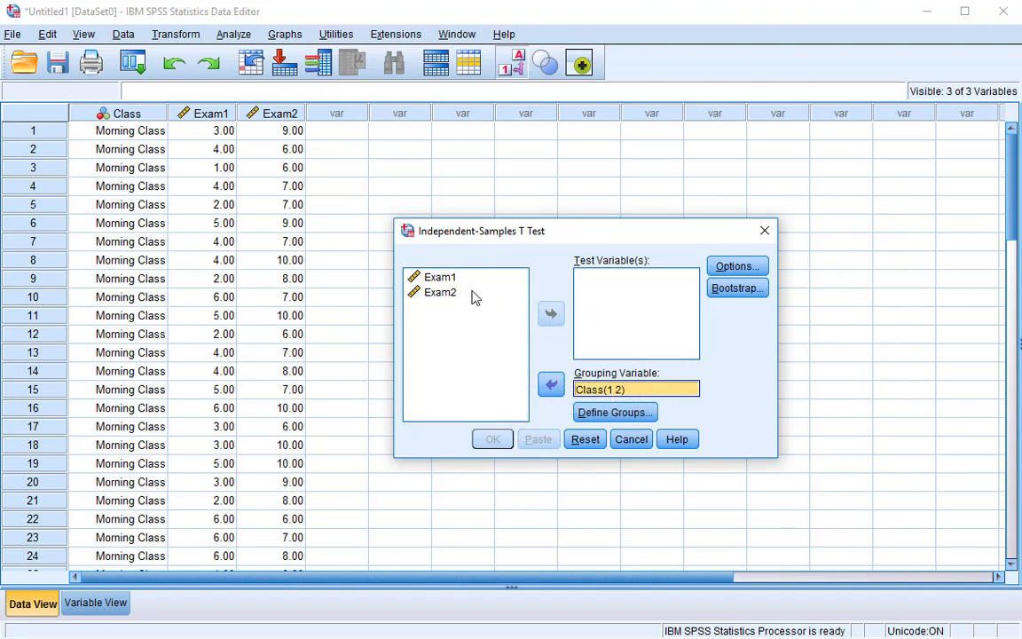
Run the independent-samples test with Exam1 as test variable and narrow the output outline to fit the full Independent Samples Test table
left_click(441, 277)
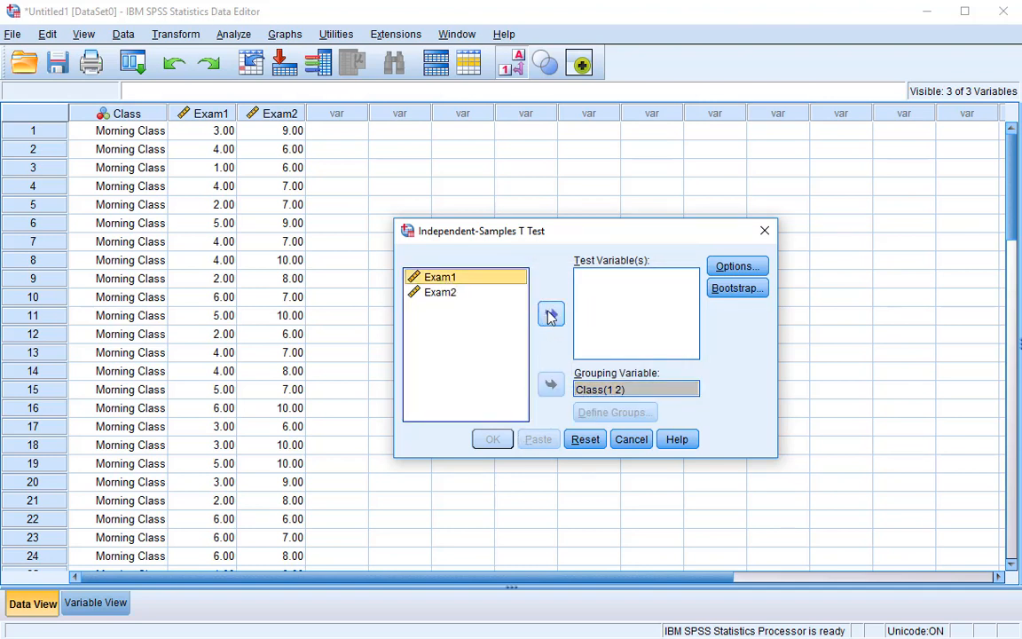
left_click(550, 317)
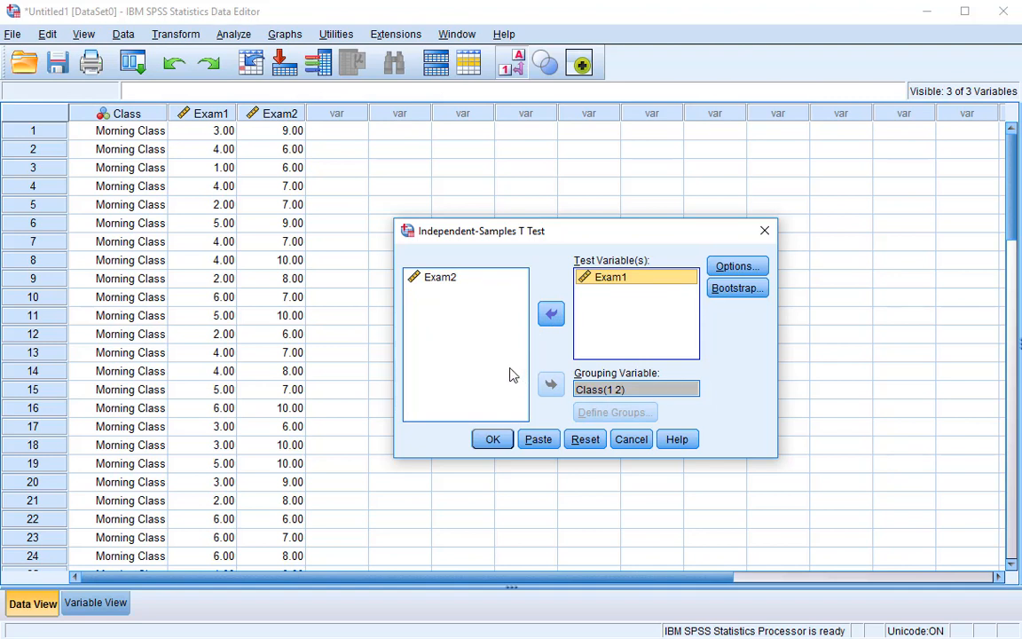
left_click(609, 395)
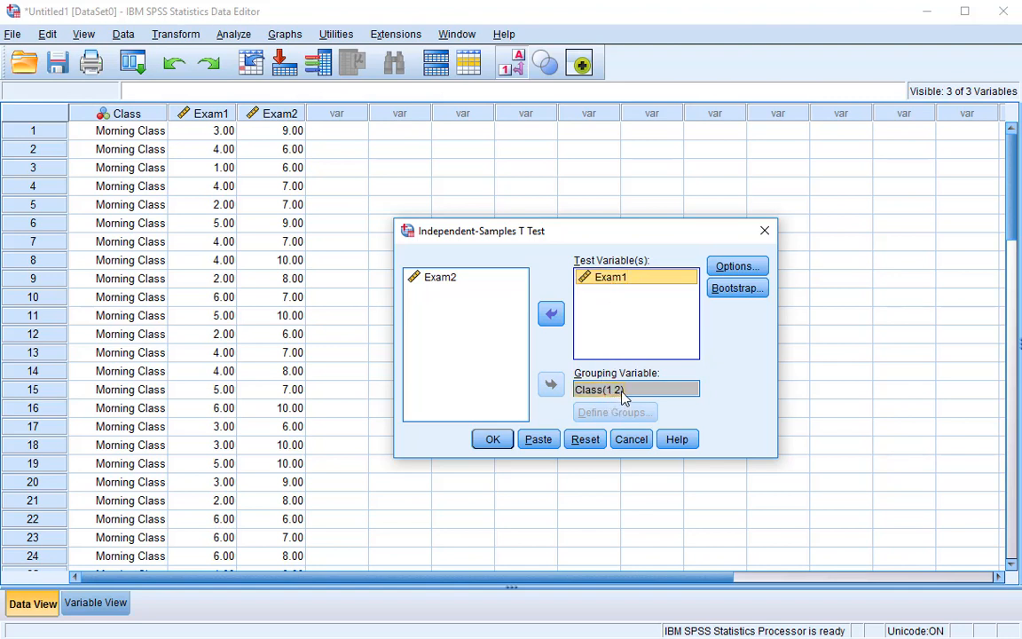
left_click(497, 439)
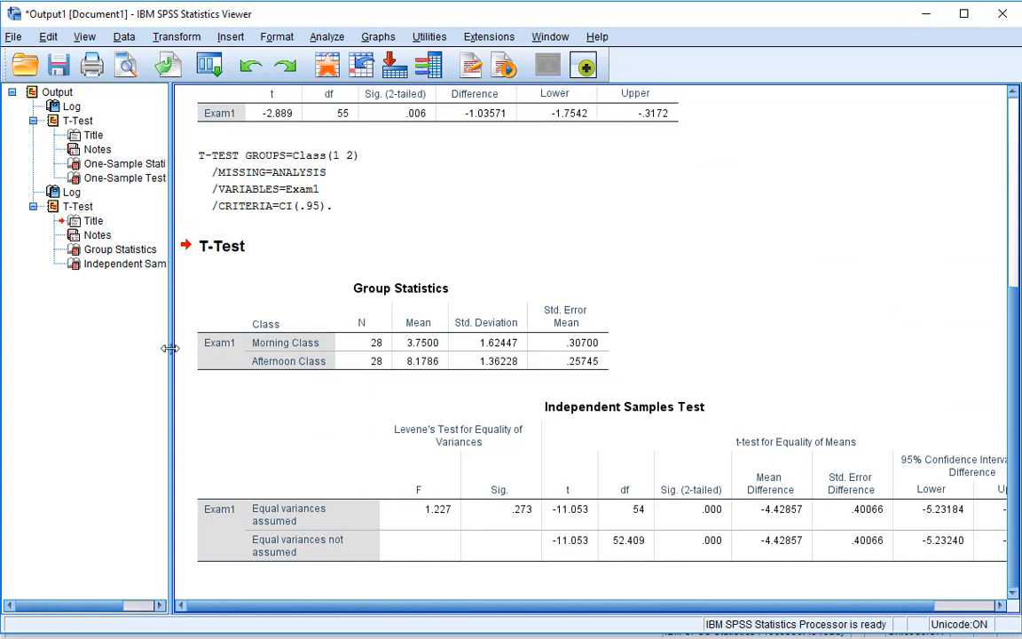
left_click_drag(170, 349, 104, 355)
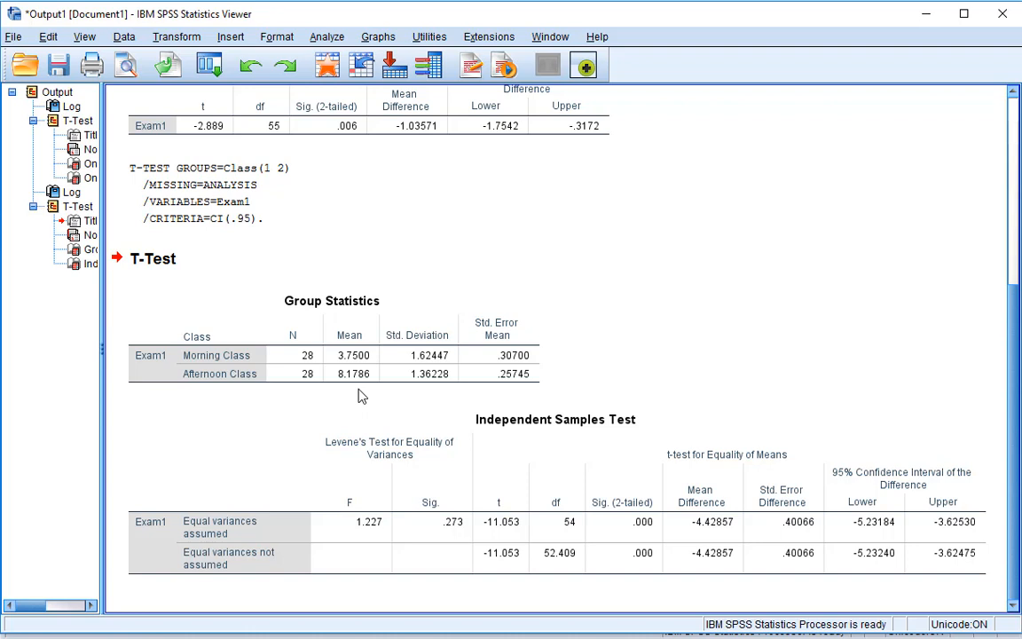
Open the Independent Samples Test pivot table, inspect the exact two-tailed significance for equal variances assumed, and close the table
left_click(332, 407)
left_click(414, 434)
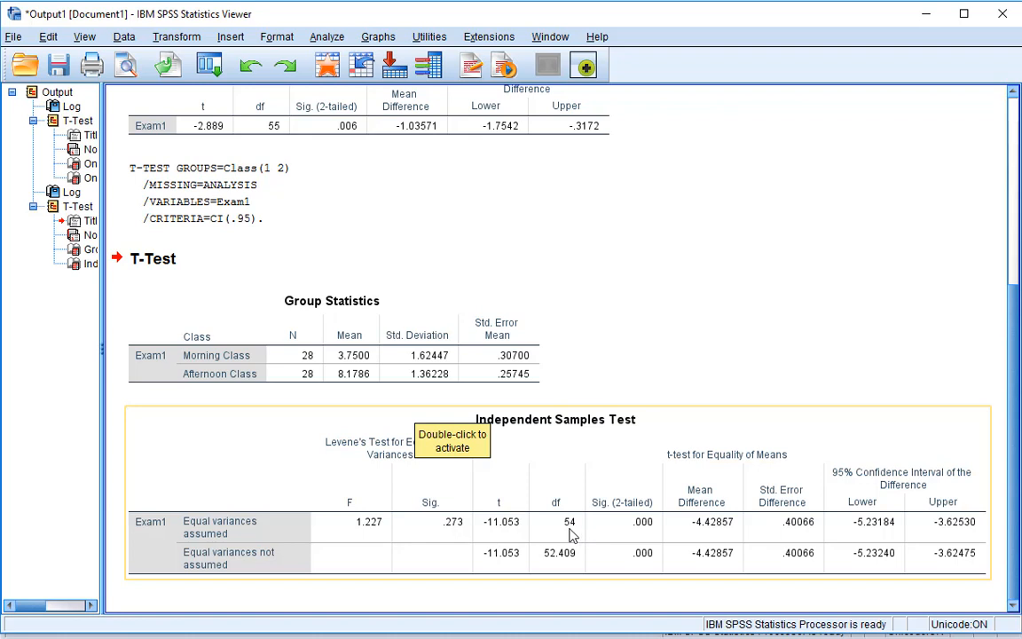
left_click(645, 528)
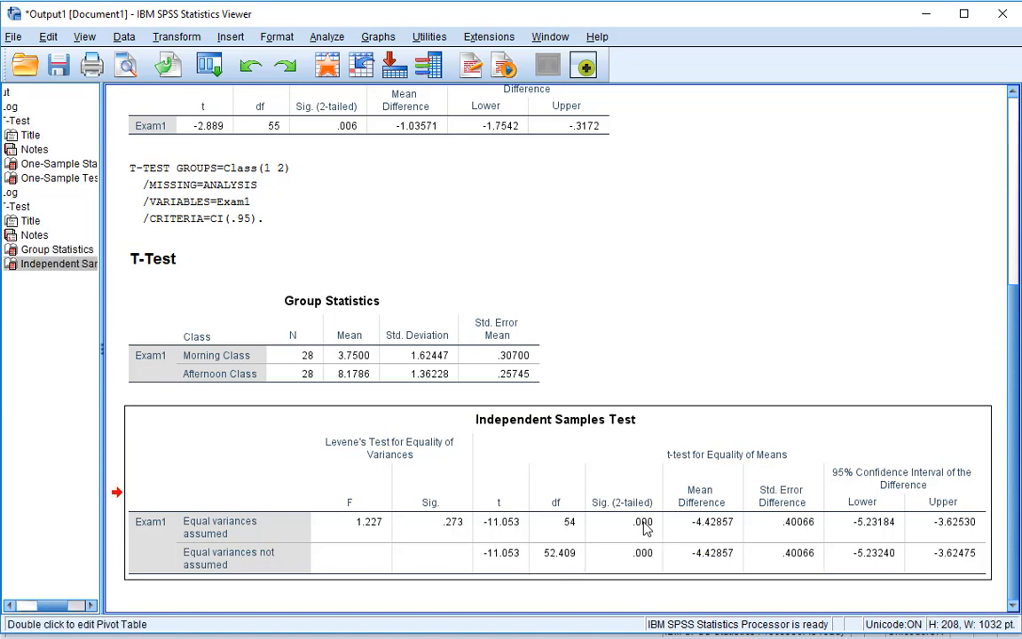
double_click(645, 527)
left_click_drag(700, 128, 417, 160)
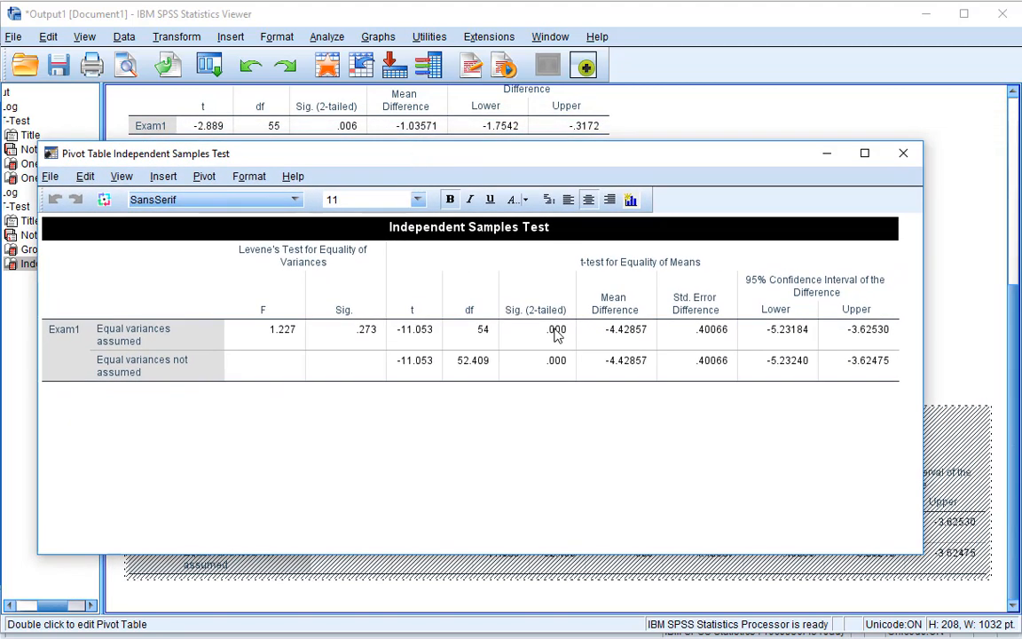
mouse_move(557, 333)
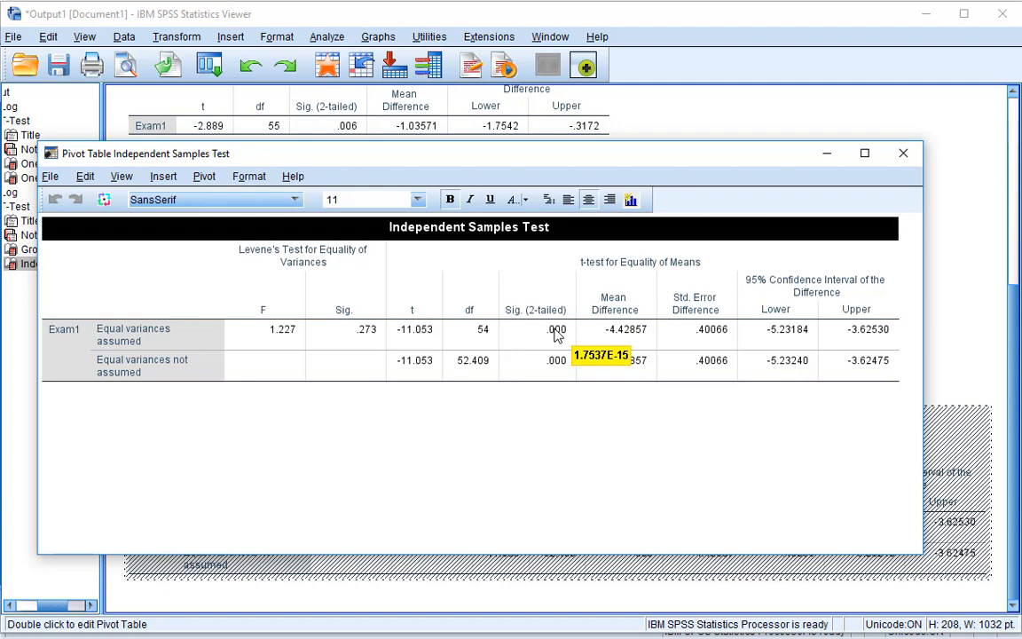
left_click(904, 153)
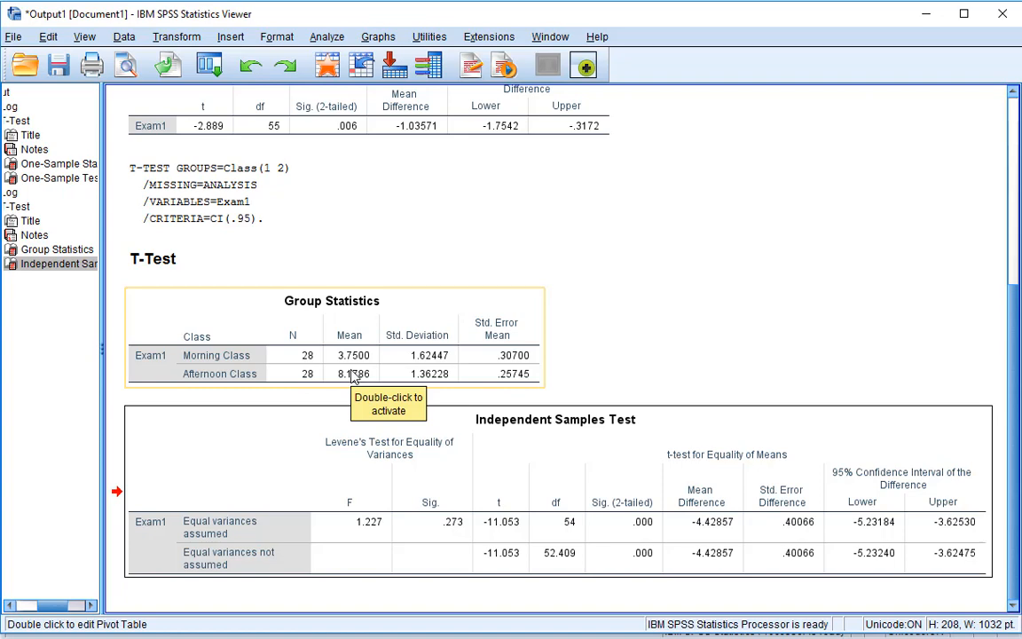
Return to the dataset and set up a Paired-Samples T Test pairing Exam1 with Exam2
left_click(327, 67)
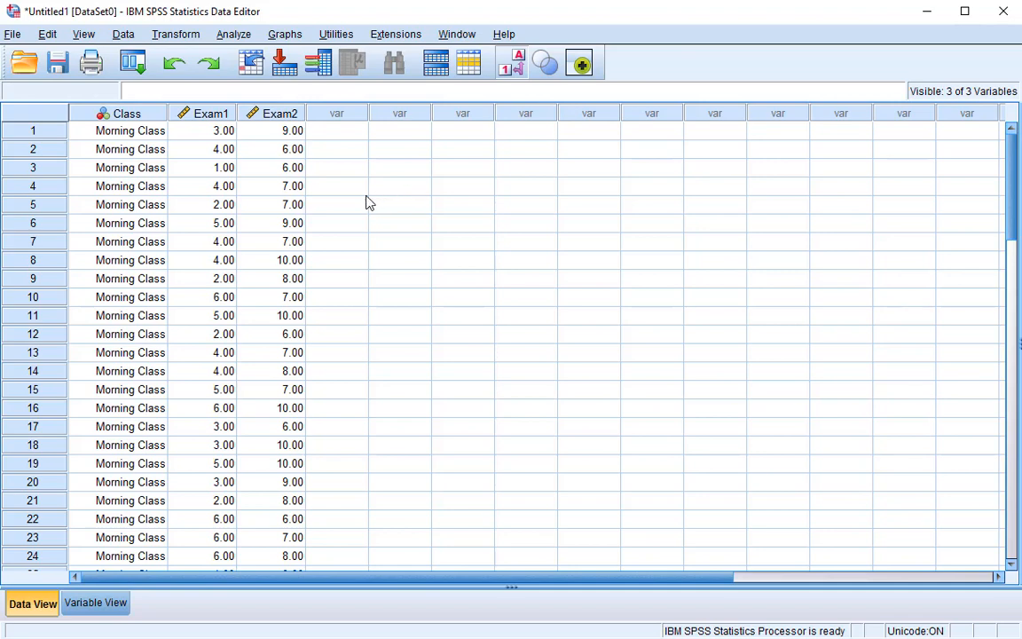
left_click(234, 35)
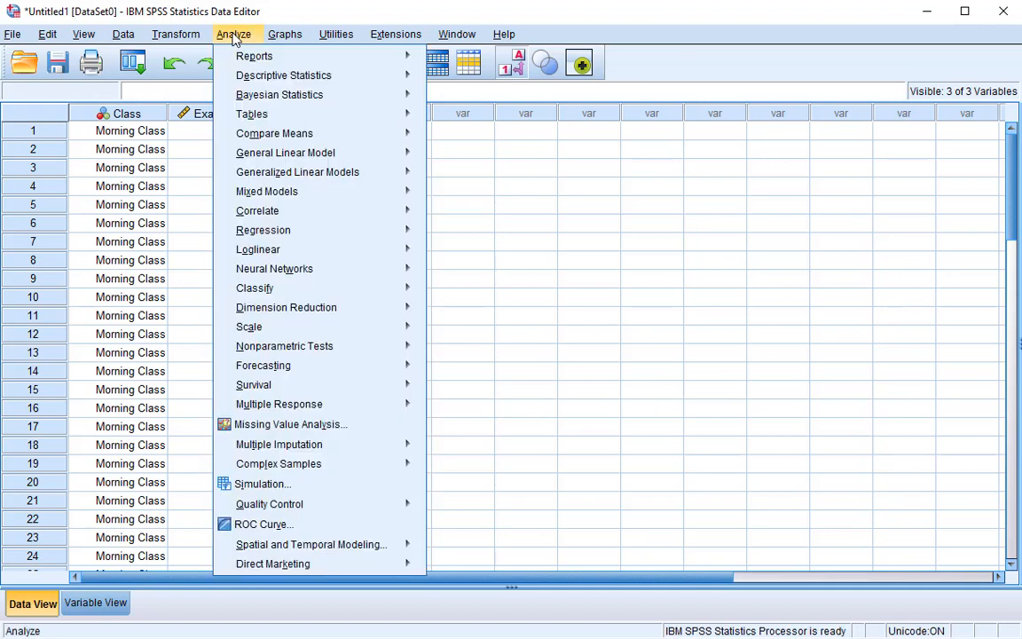
mouse_move(263, 140)
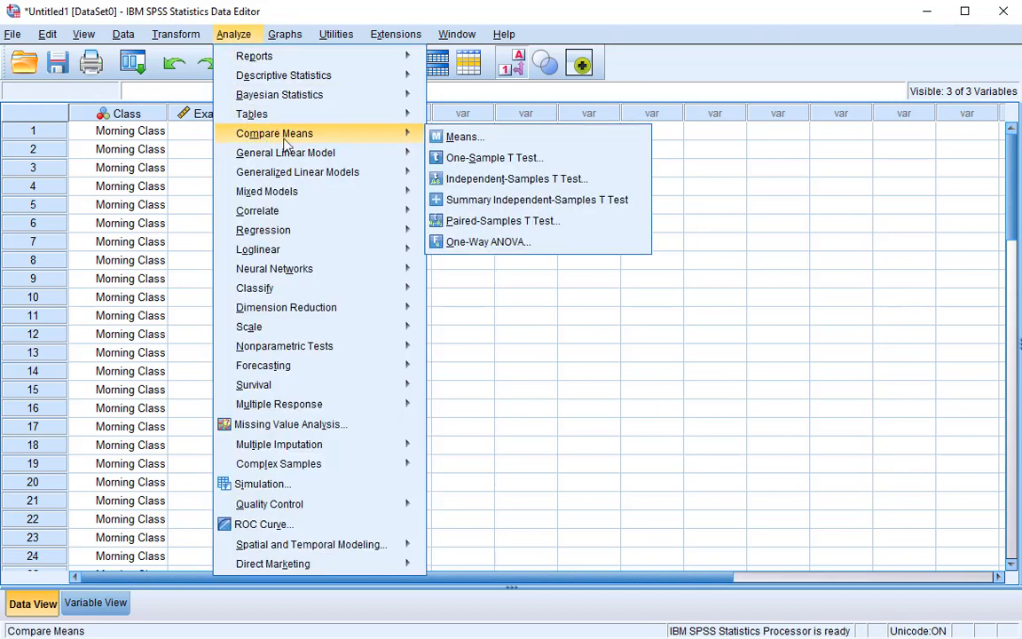
left_click(531, 228)
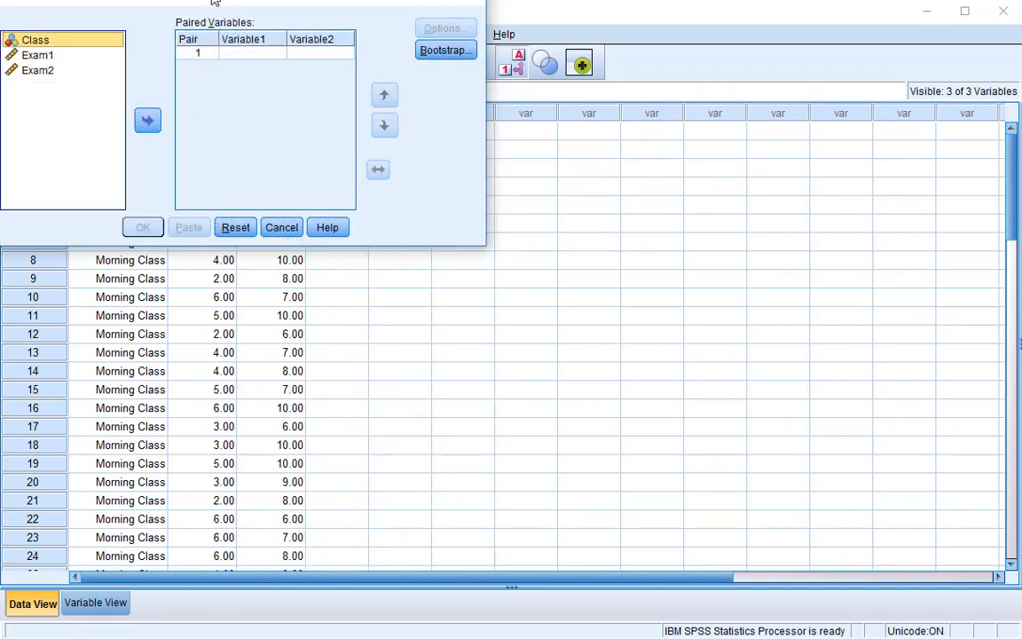
left_click_drag(219, 2, 432, 159)
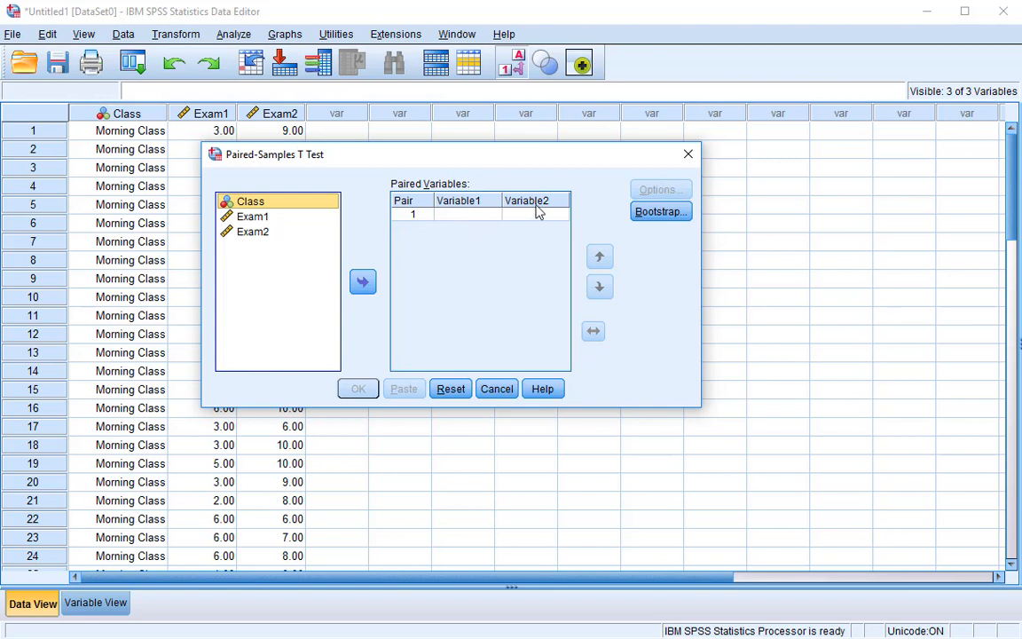
left_click(271, 221)
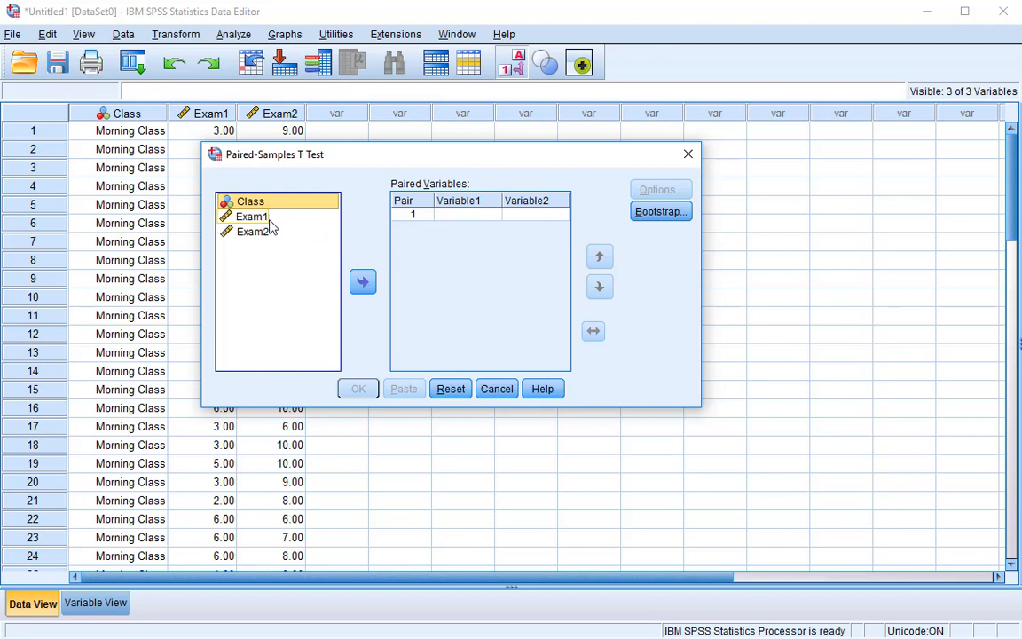
left_click(252, 216)
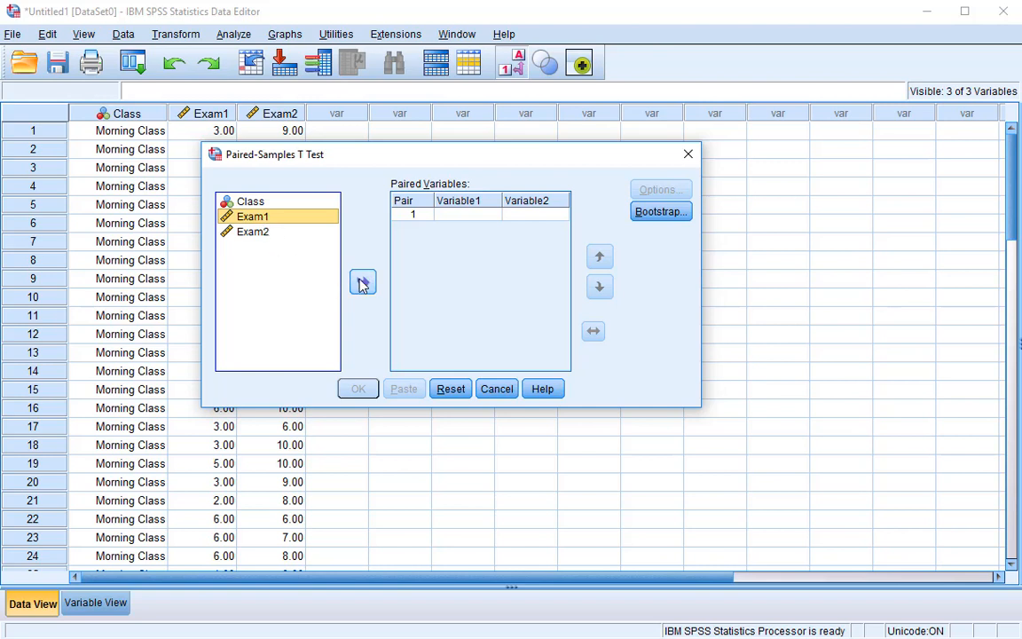
left_click(362, 283)
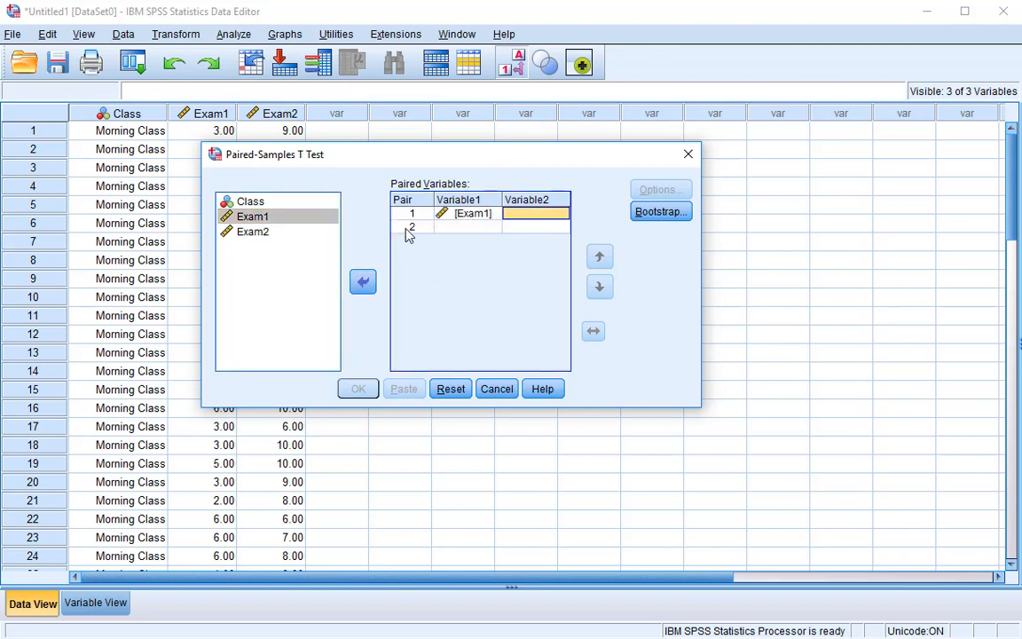
left_click(252, 232)
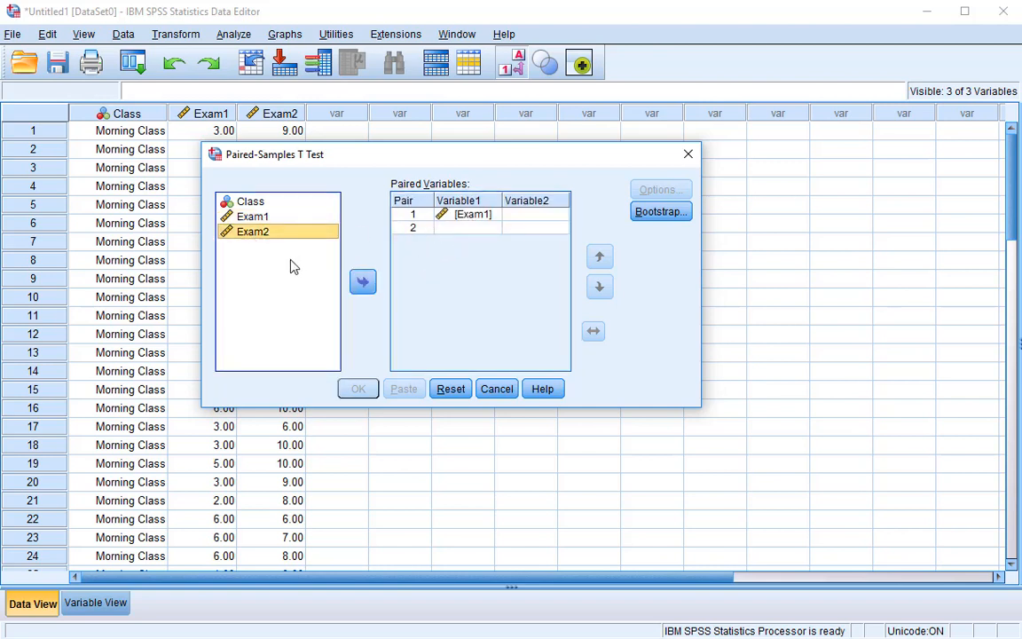
left_click(362, 282)
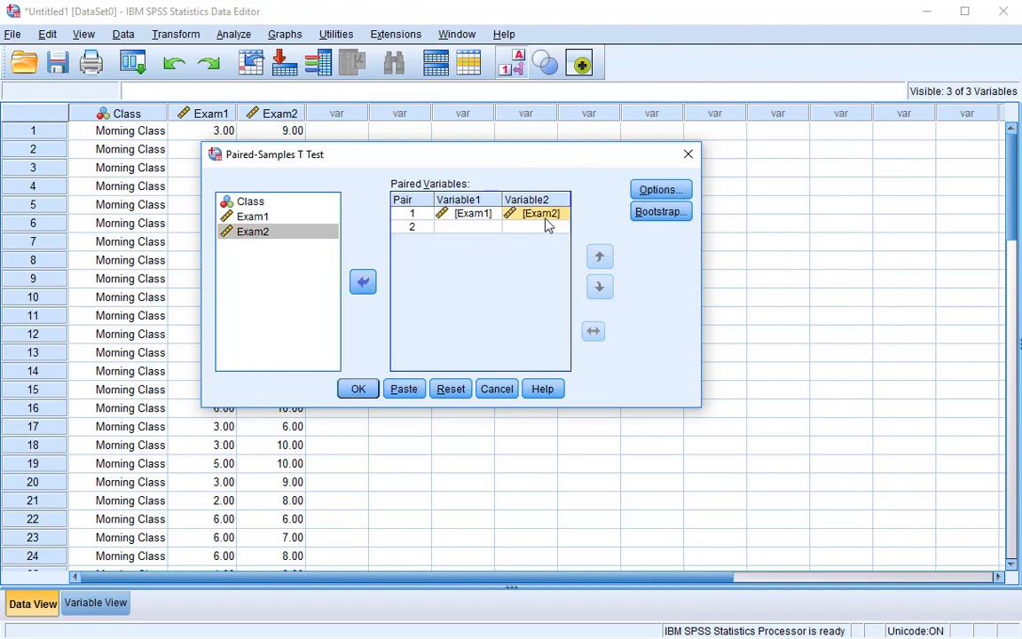
Run the paired test with a 95% confidence interval, excluding cases analysis by analysis, and review the earlier one-sample and independent-samples output
left_click(655, 191)
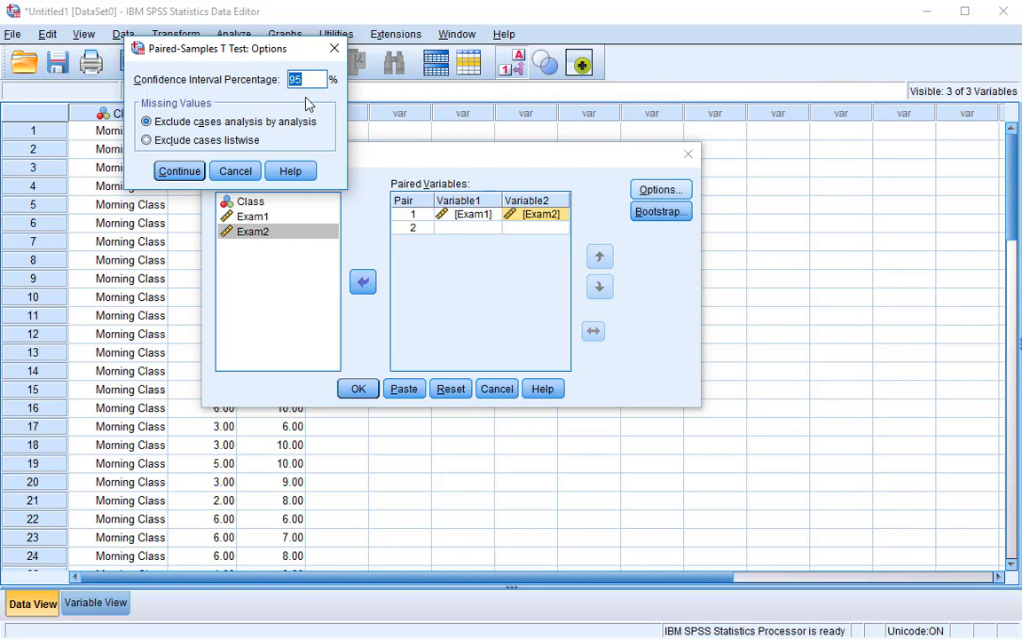
left_click(180, 171)
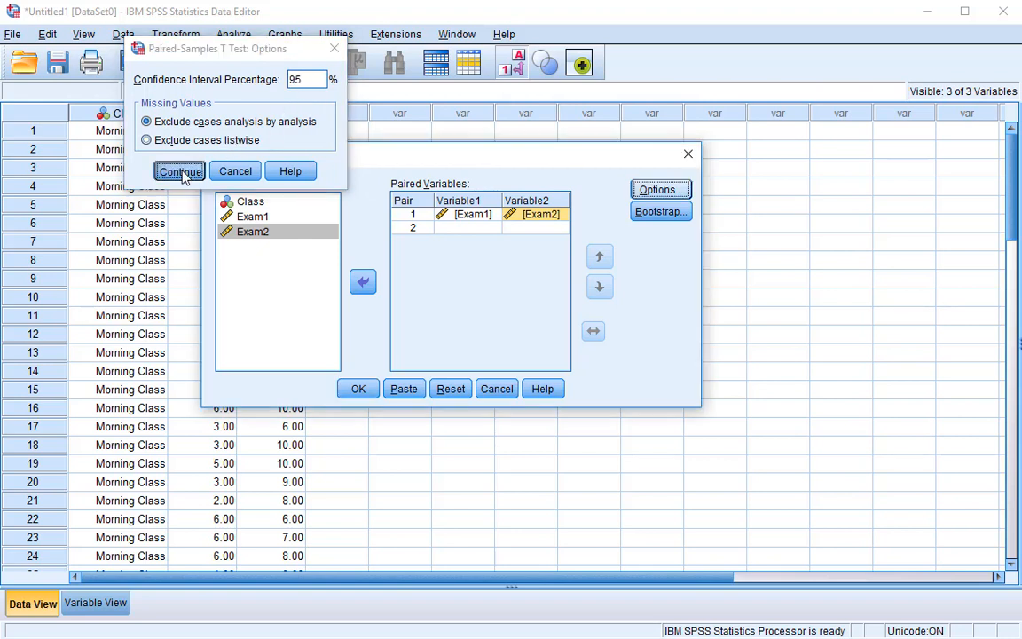
left_click(355, 388)
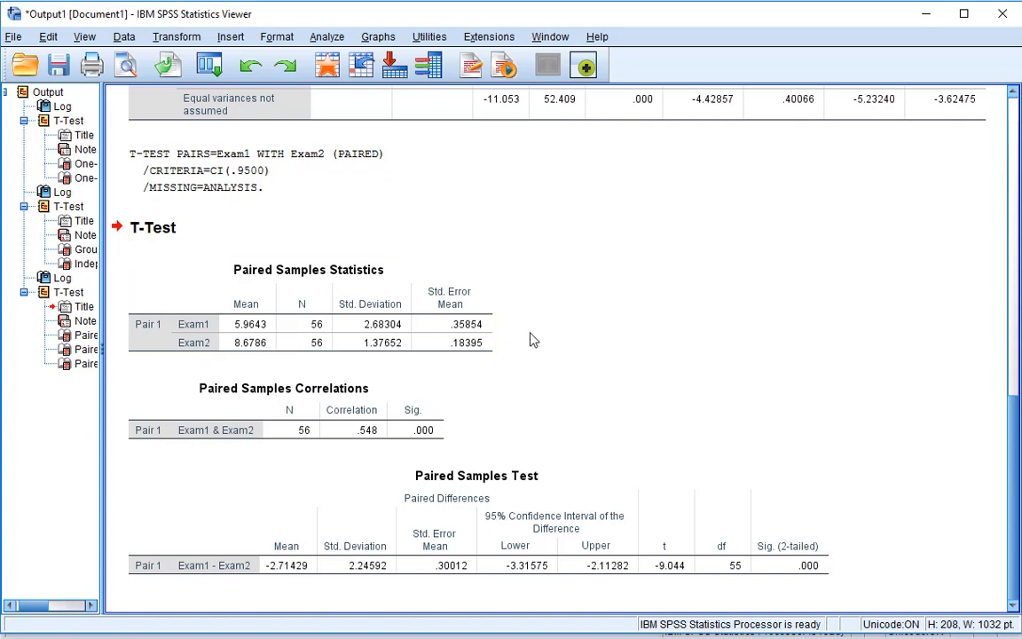
scroll(531, 337, "up", 5)
scroll(531, 337, "up", 6)
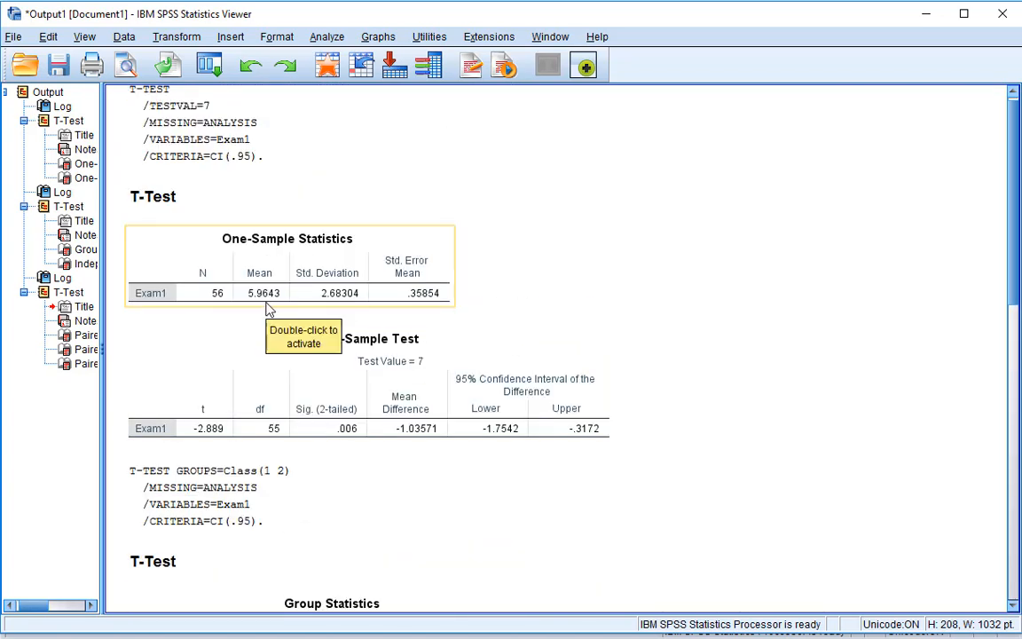
scroll(269, 309, "down", 10)
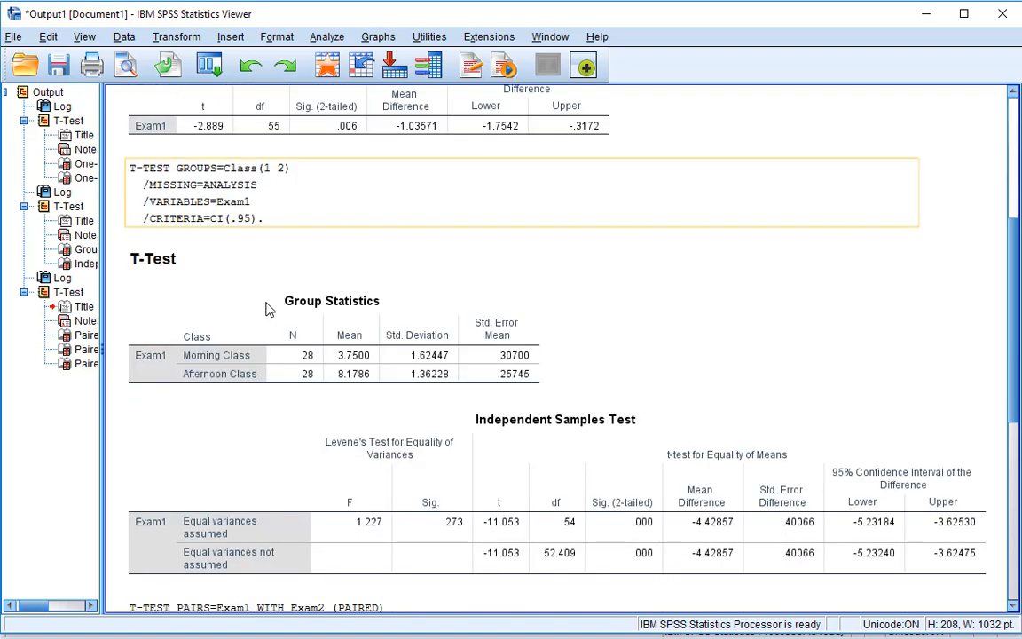
Examine the Paired Samples Statistics, Correlations and Test tables for Exam1 and Exam2, comparing them with the Independent Samples Test output
scroll(269, 309, "down", 2)
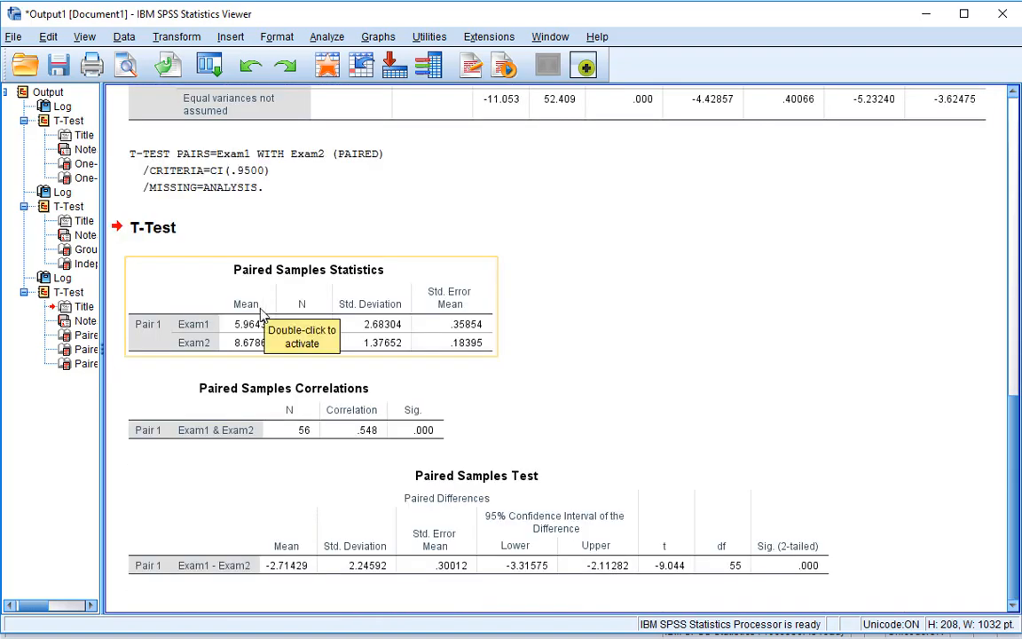
left_click(232, 336)
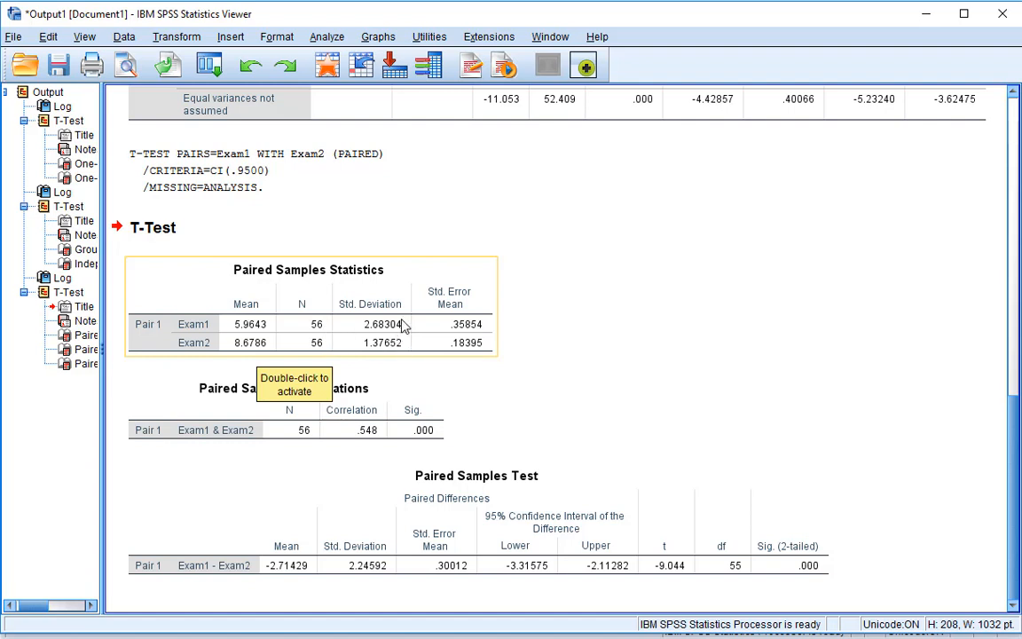
left_click(322, 492)
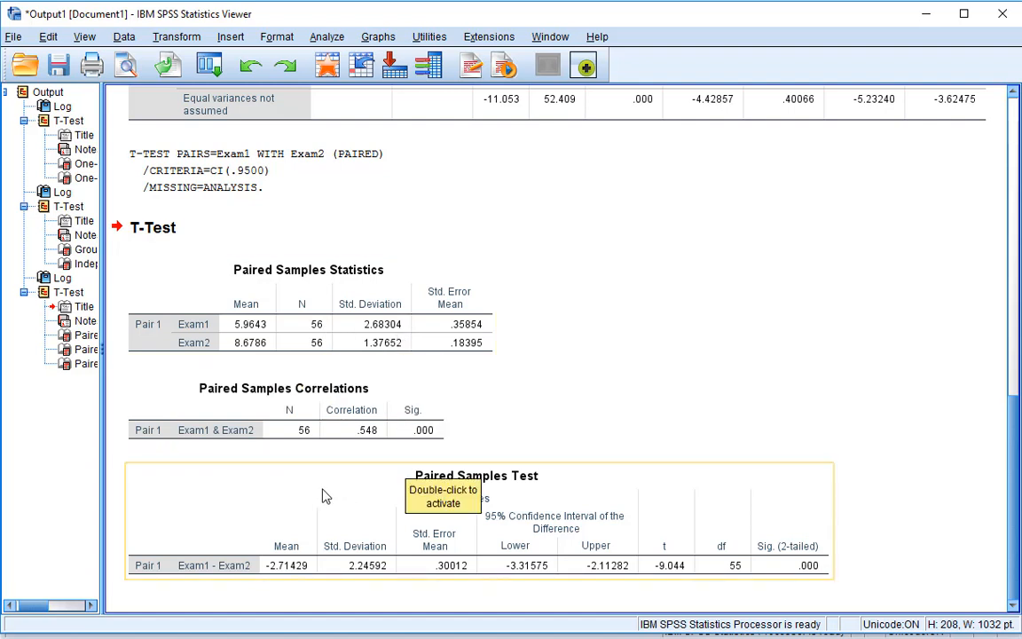
left_click(231, 445)
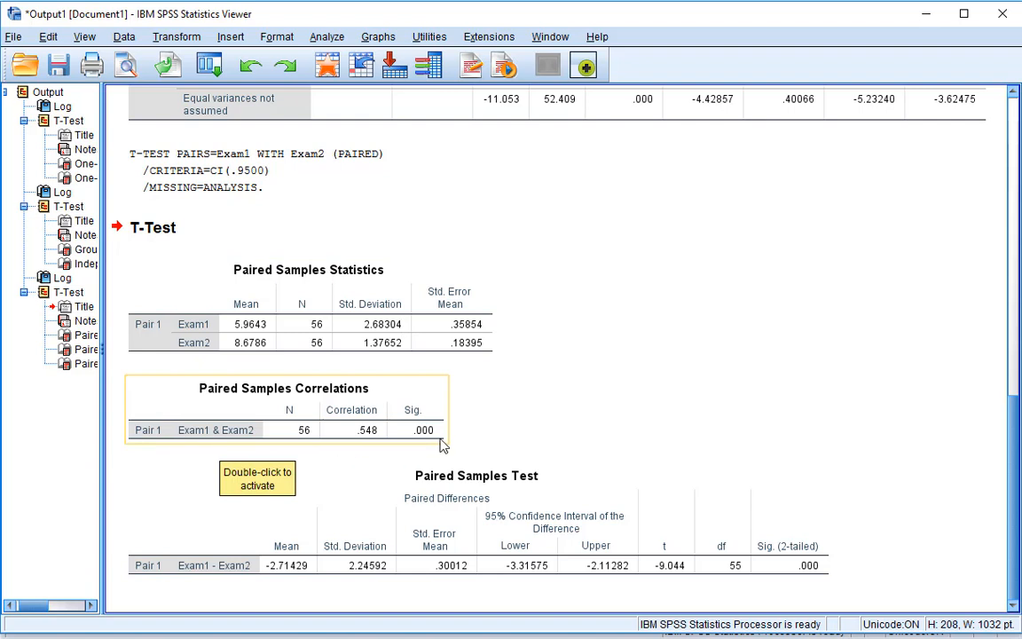
left_click(272, 456)
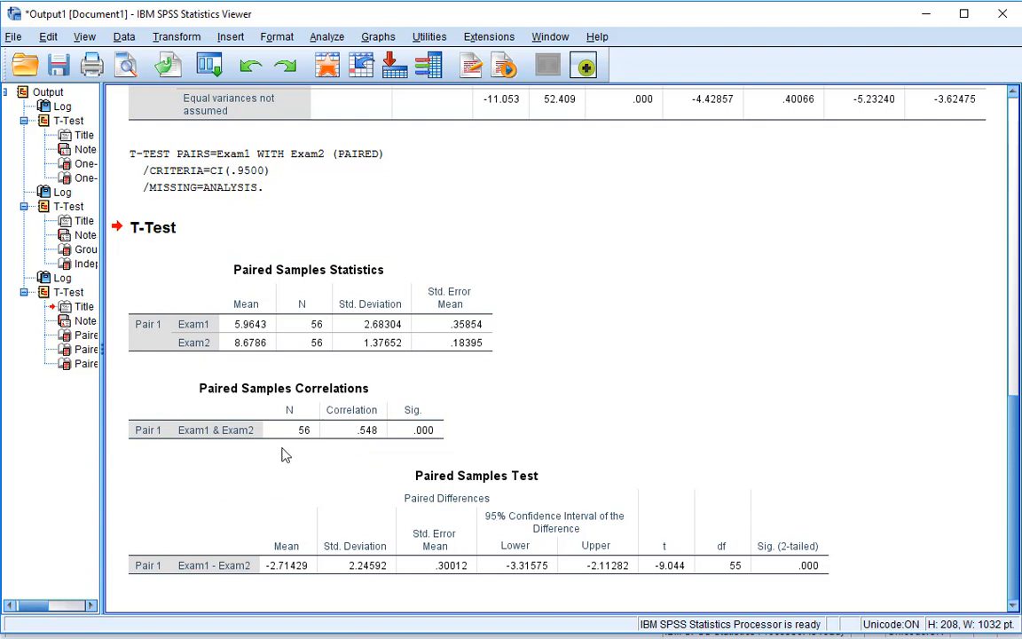
left_click(381, 444)
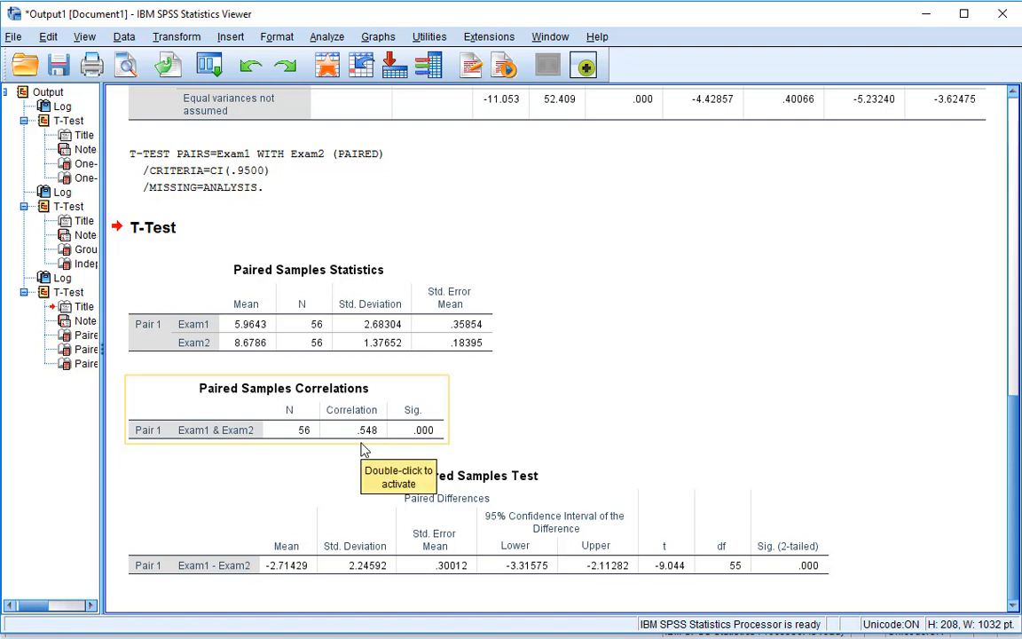
left_click(470, 404)
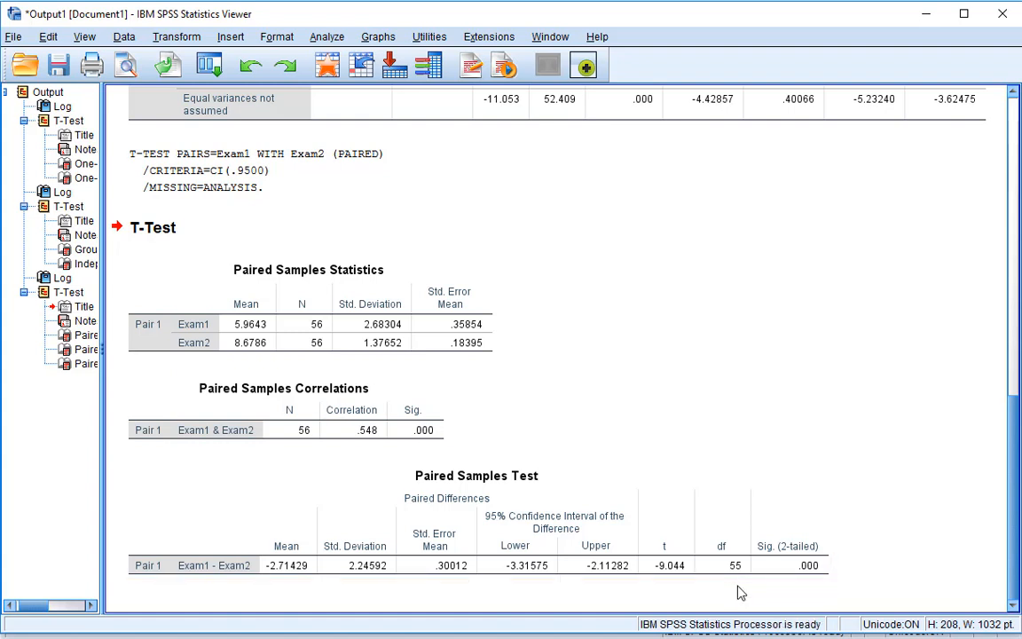
scroll(627, 403, "up", 3)
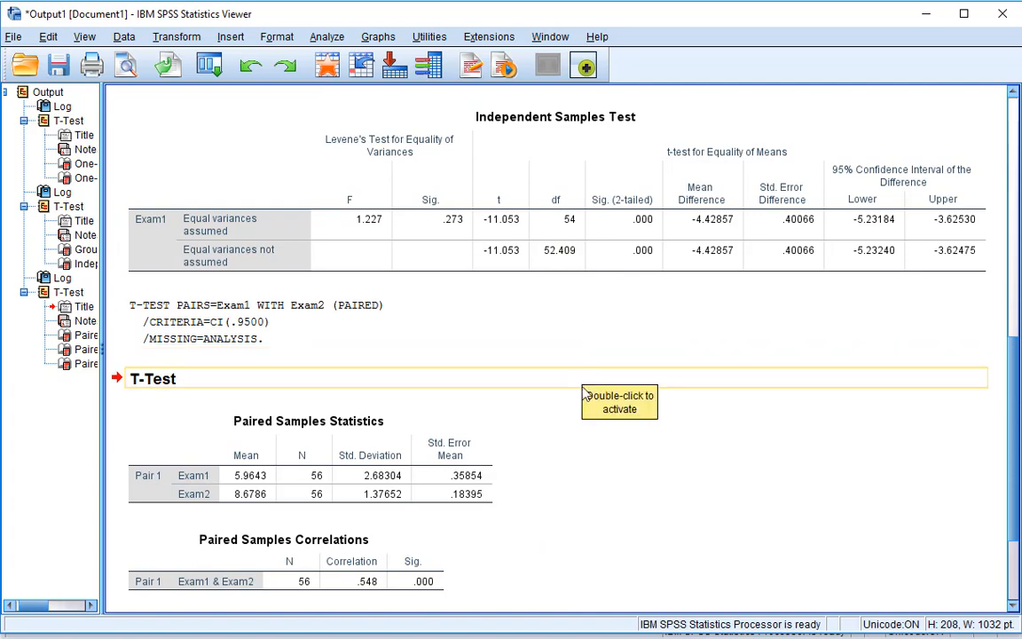
scroll(587, 408, "down", 3)
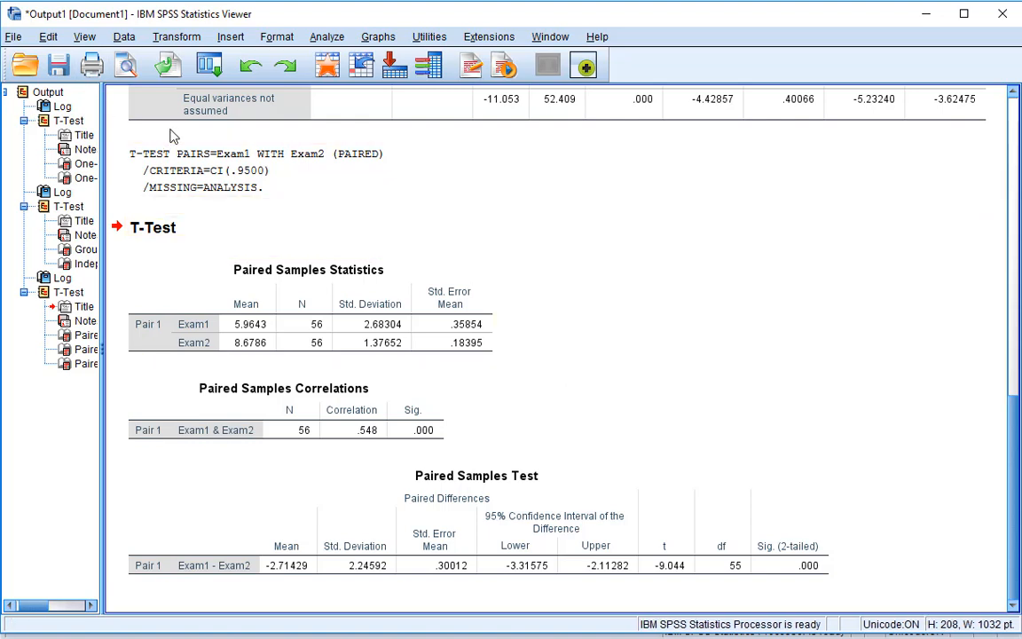
Split the file by Class using the compare groups option, sorting the file by the grouping variable
left_click(125, 37)
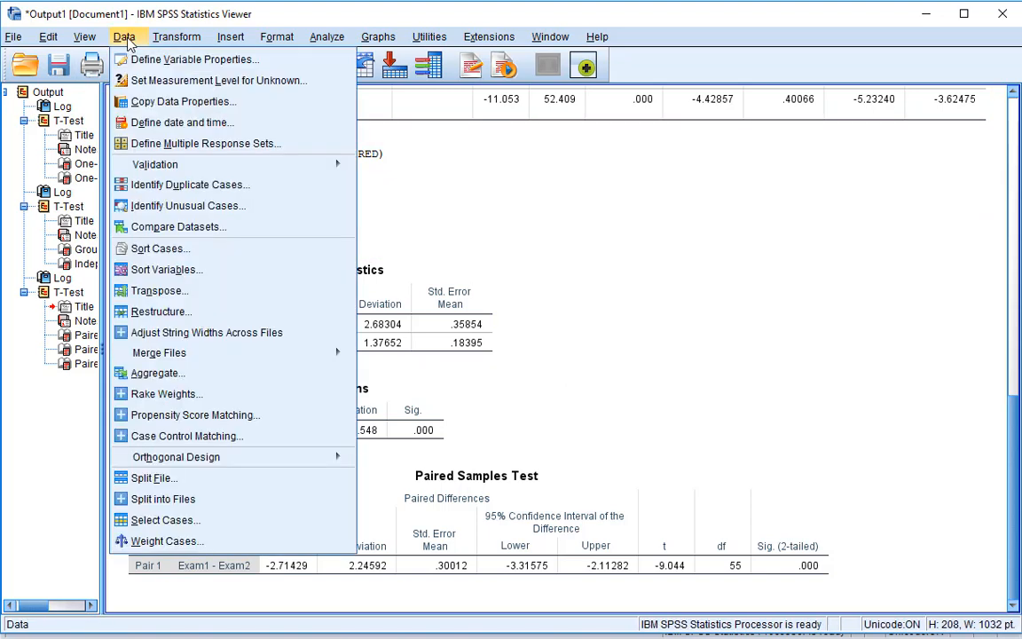
left_click(177, 484)
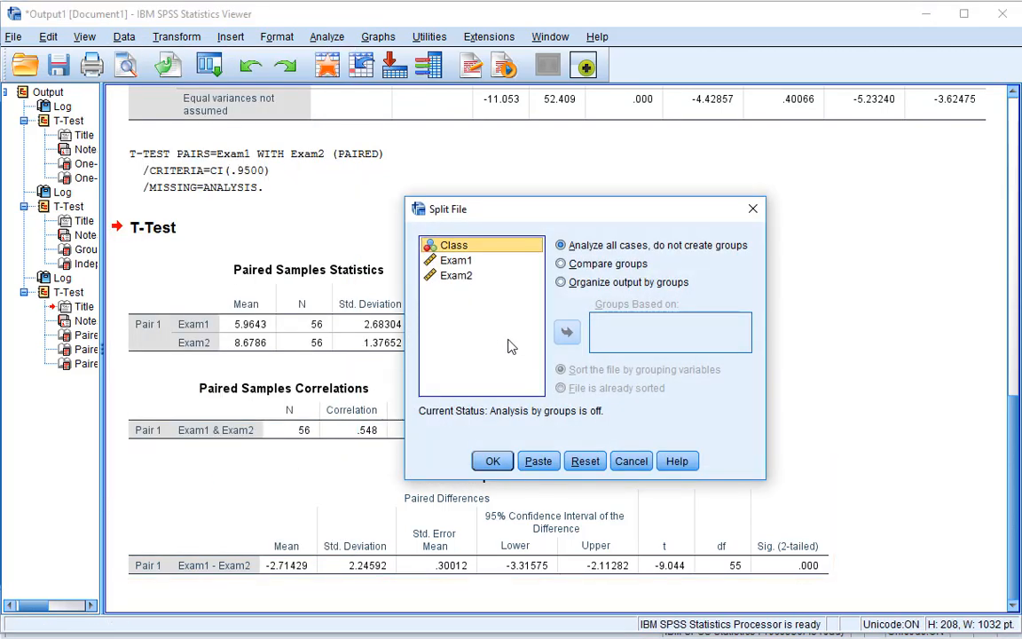
left_click(568, 265)
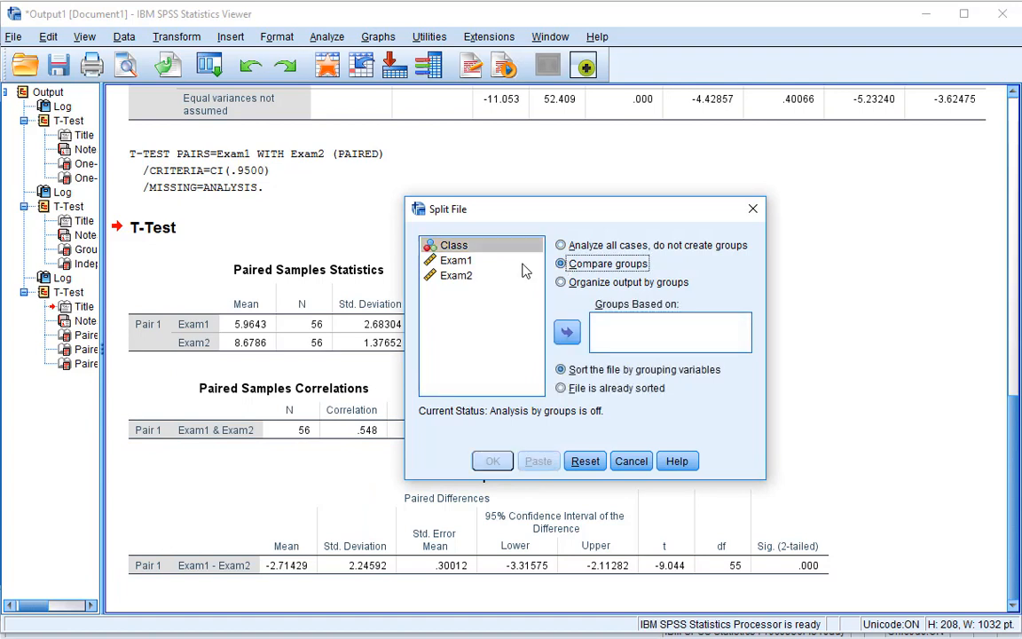
left_click(455, 247)
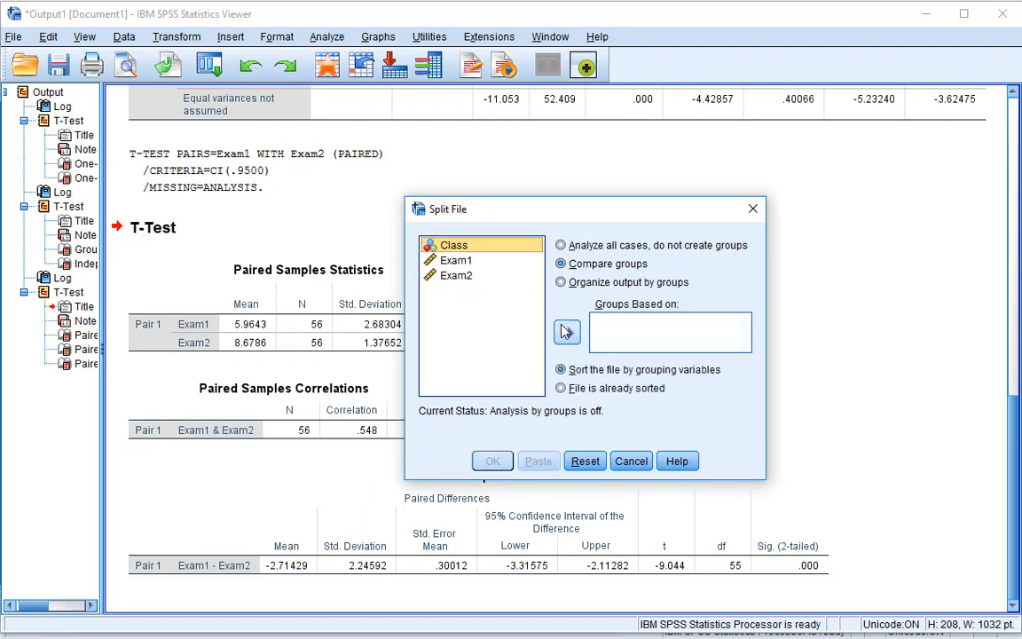
left_click(567, 332)
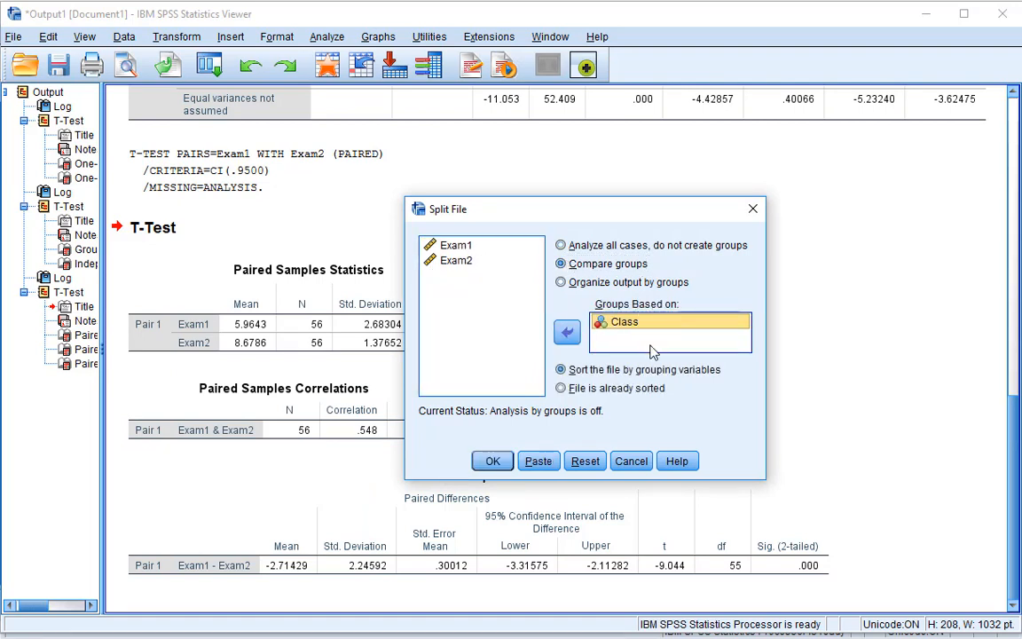
left_click(493, 462)
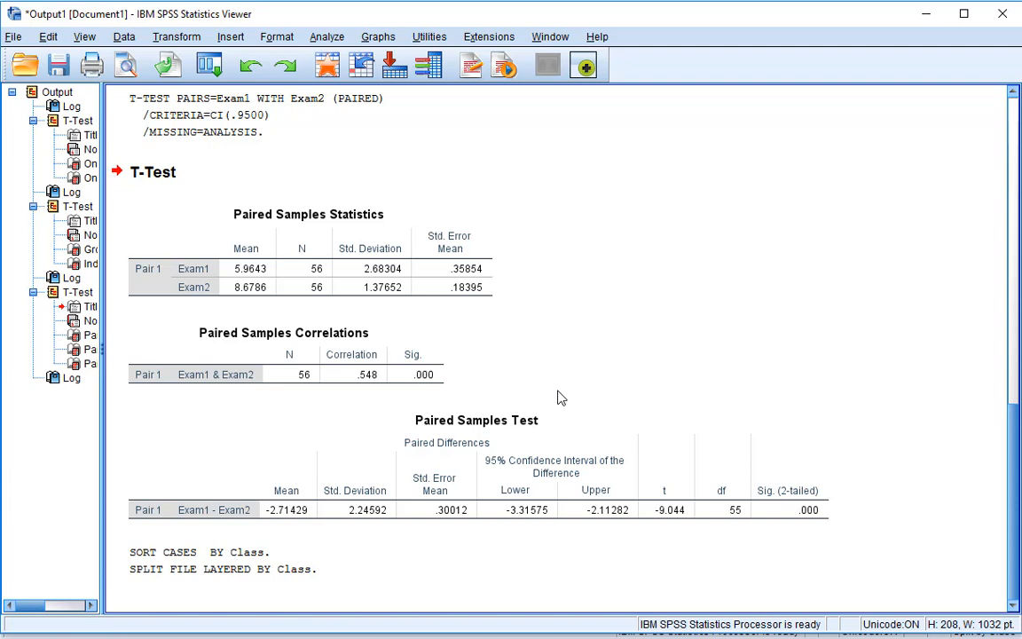
Return to the dataset, rerun the Paired-Samples T Test pairing Exam1 with Exam2, and review the output for each class
left_click(335, 71)
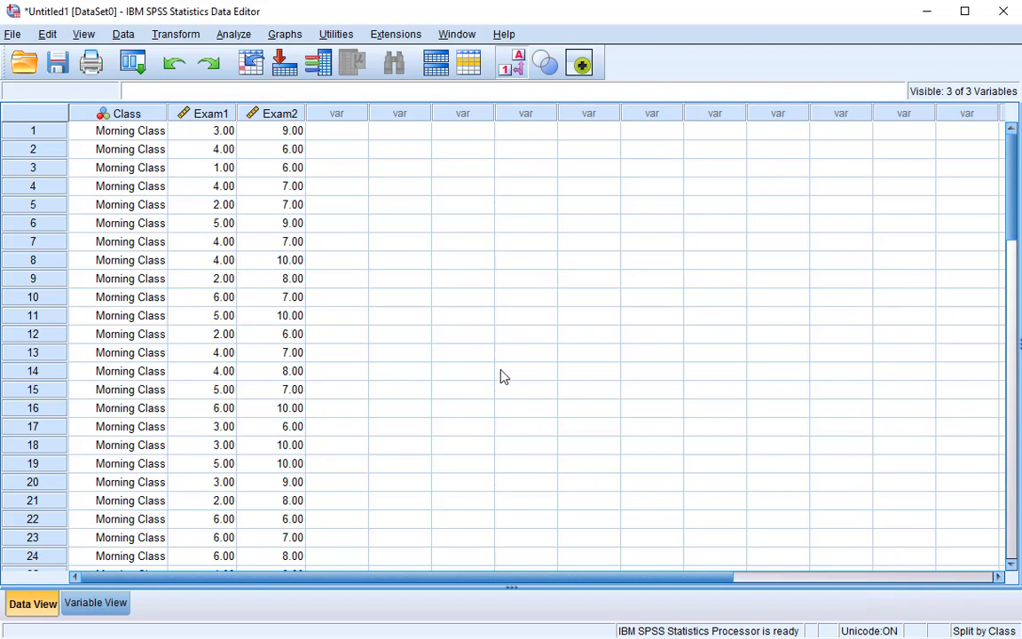
left_click(236, 35)
mouse_move(275, 133)
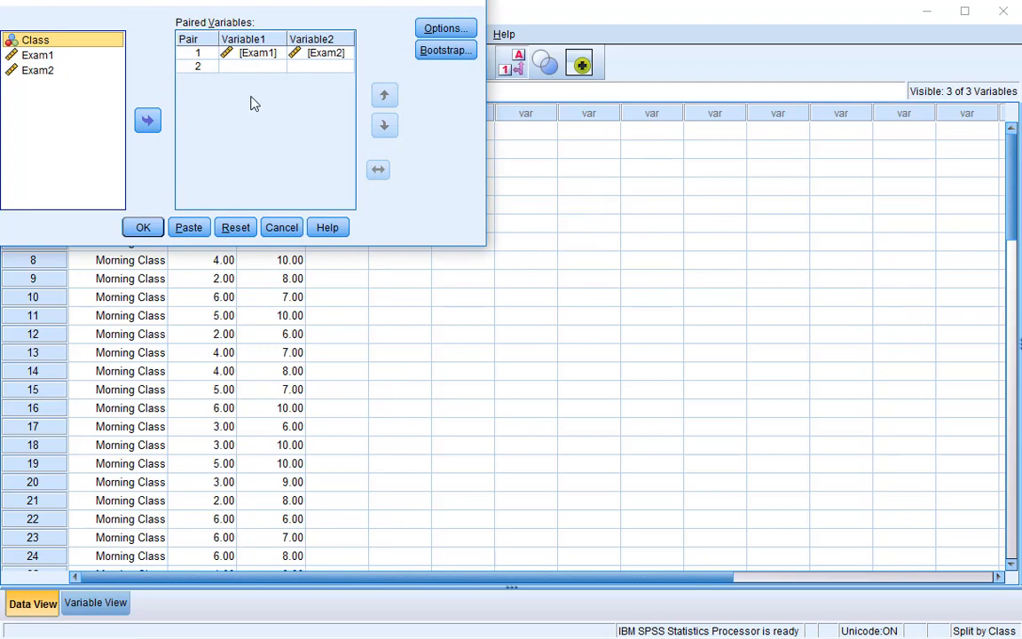
left_click_drag(222, 3, 461, 209)
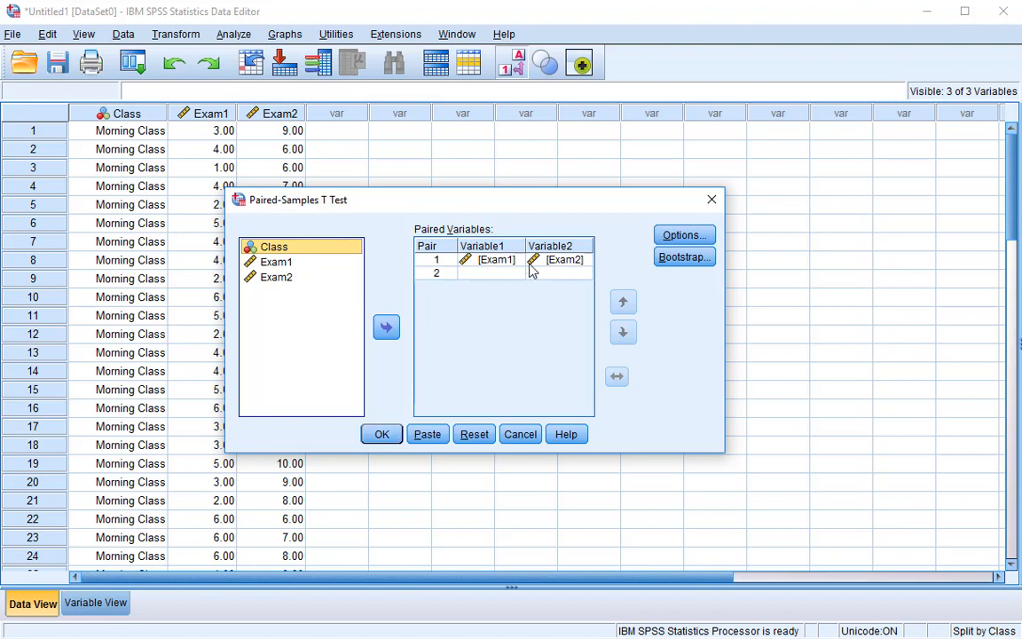
left_click(382, 434)
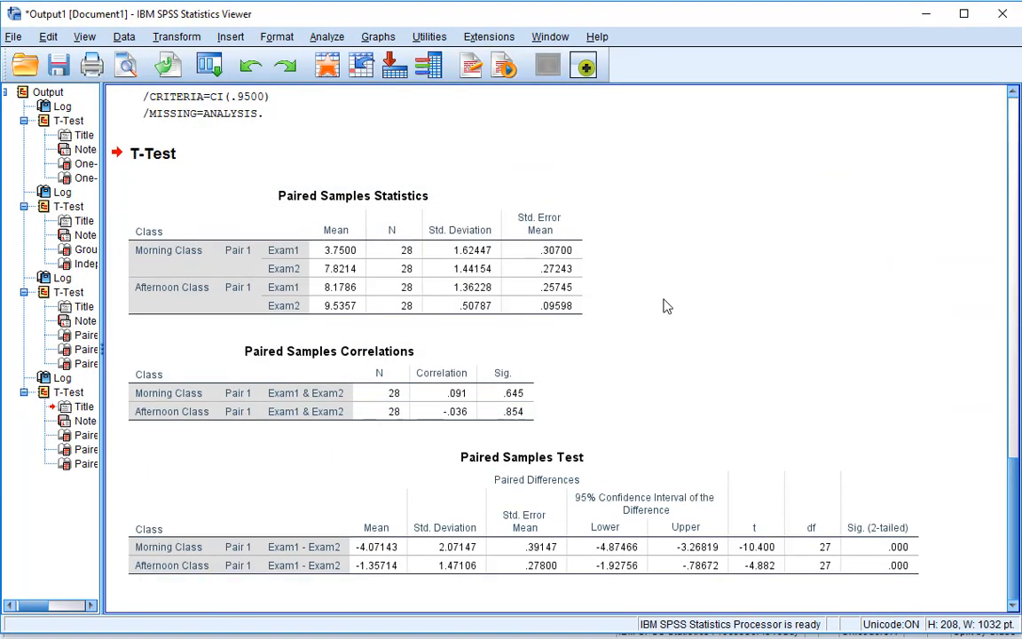
left_click(409, 225)
scroll(678, 401, "up", 5)
scroll(678, 401, "down", 5)
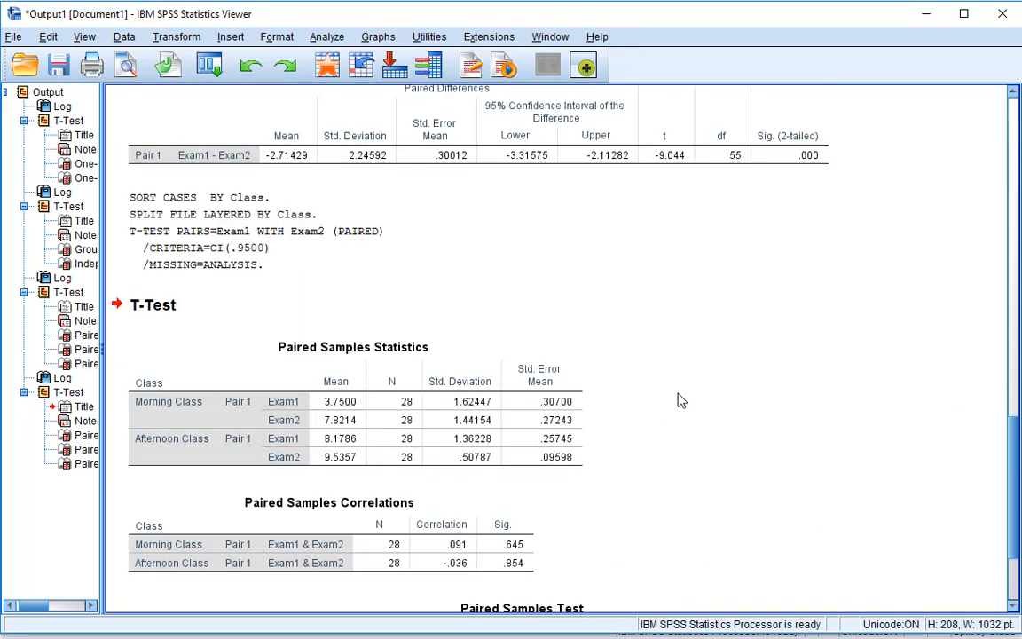